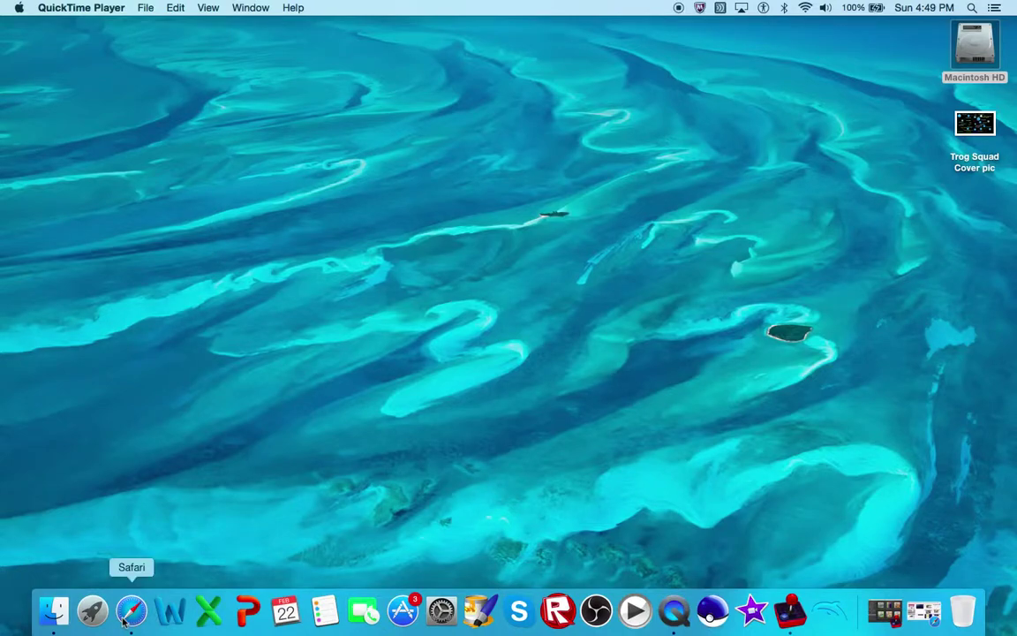
# Launch Safari, search Google for 'OpenEMU', and open the openemu.org result.
pyautogui.click(134, 609)
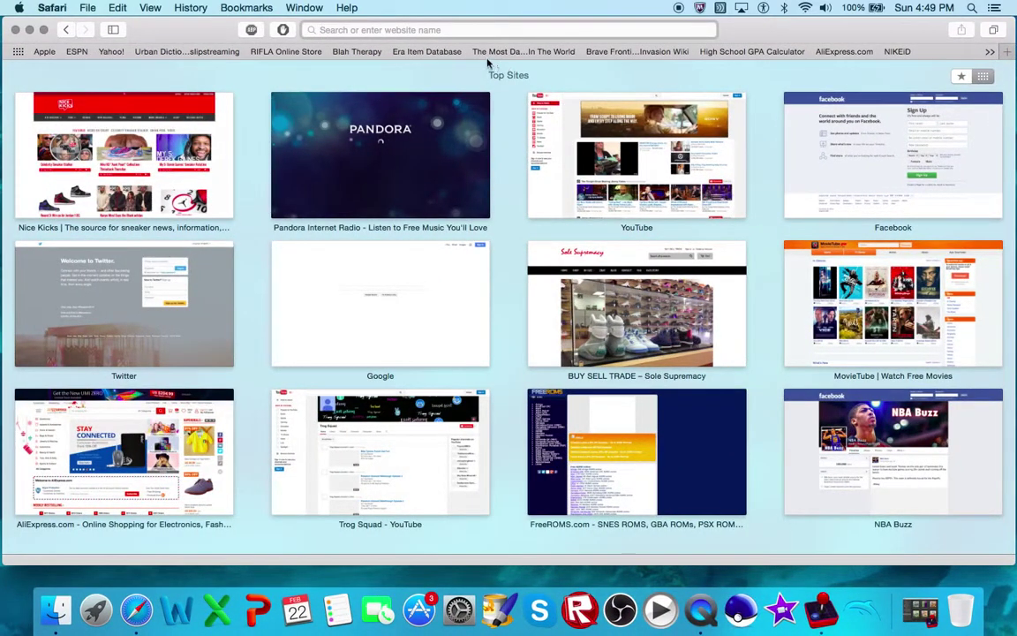
pyautogui.click(484, 29)
pyautogui.write('r')
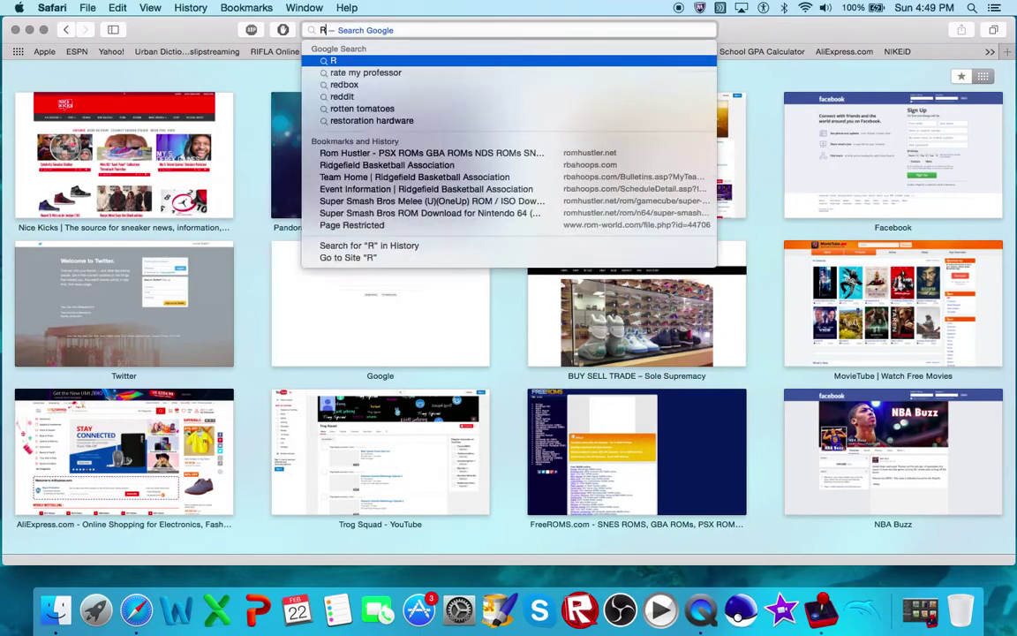
pyautogui.press('BackSpace')
pyautogui.write('Open')
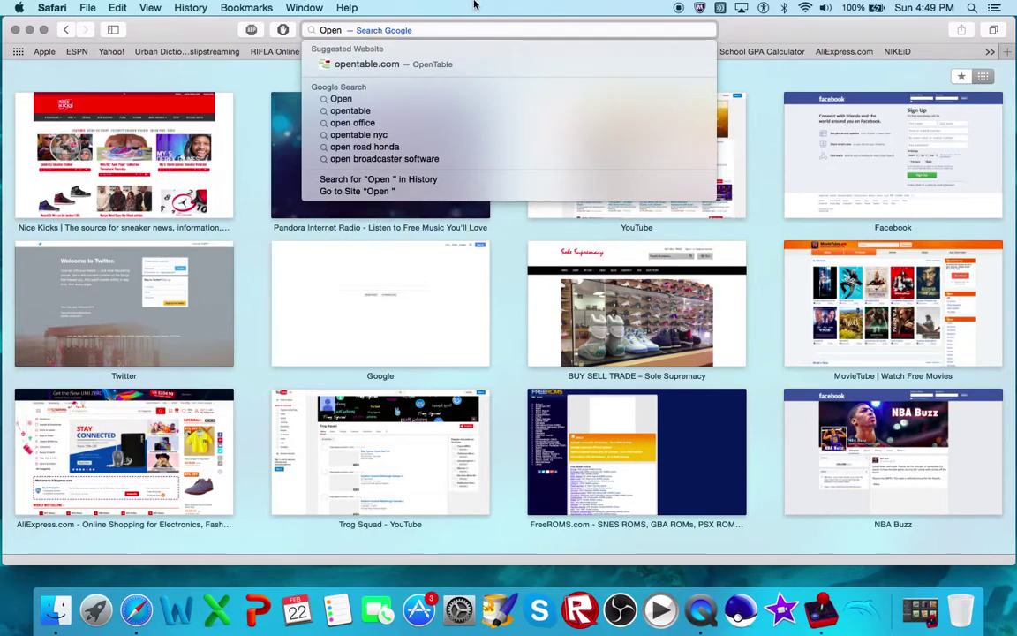
pyautogui.press('BackSpace')
pyautogui.write('EMU')
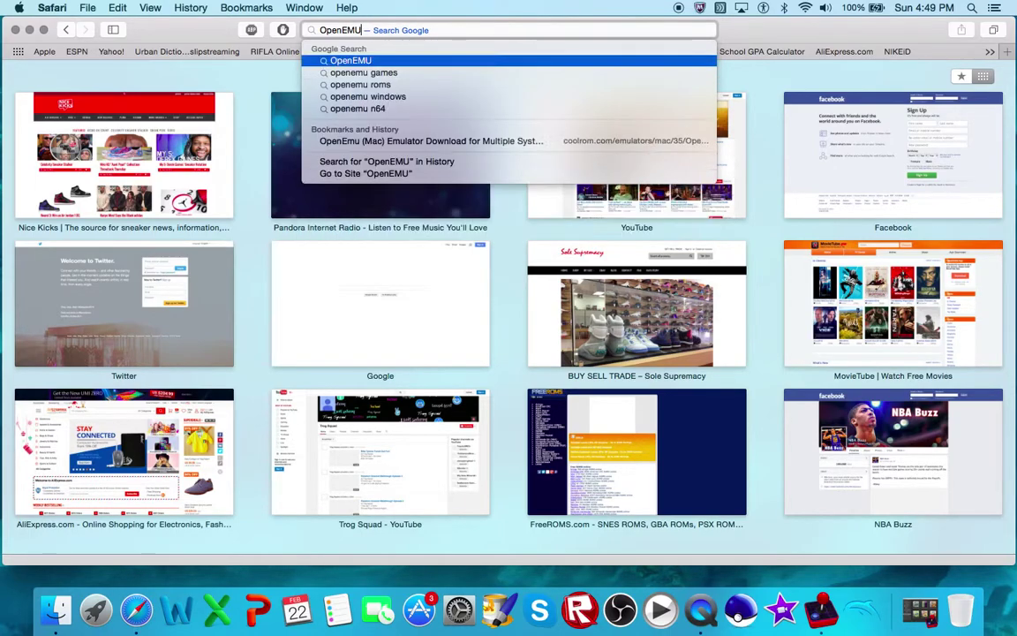
pyautogui.press('Return')
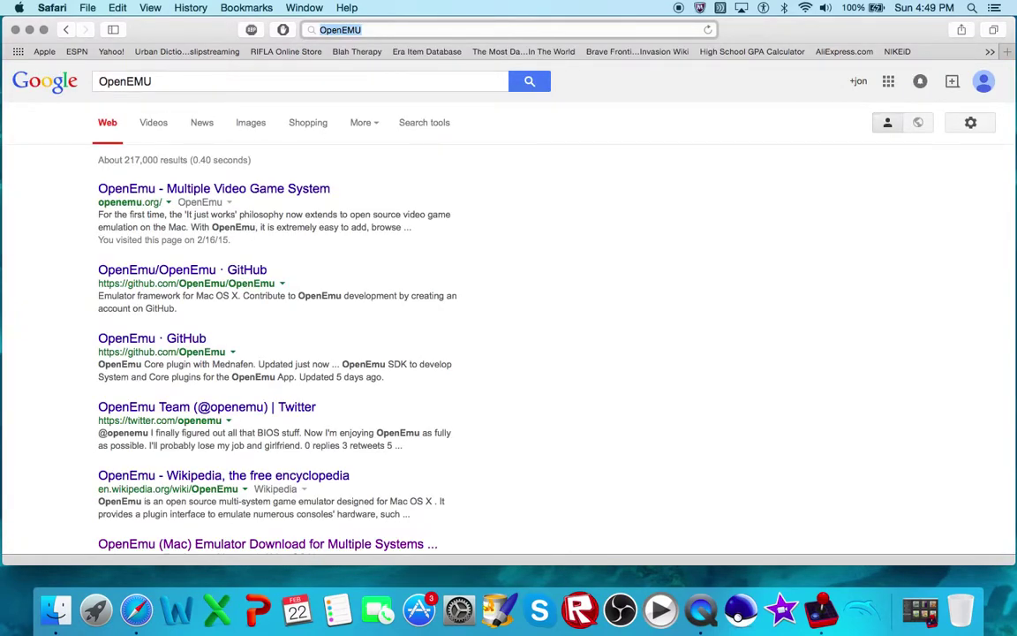
pyautogui.click(252, 196)
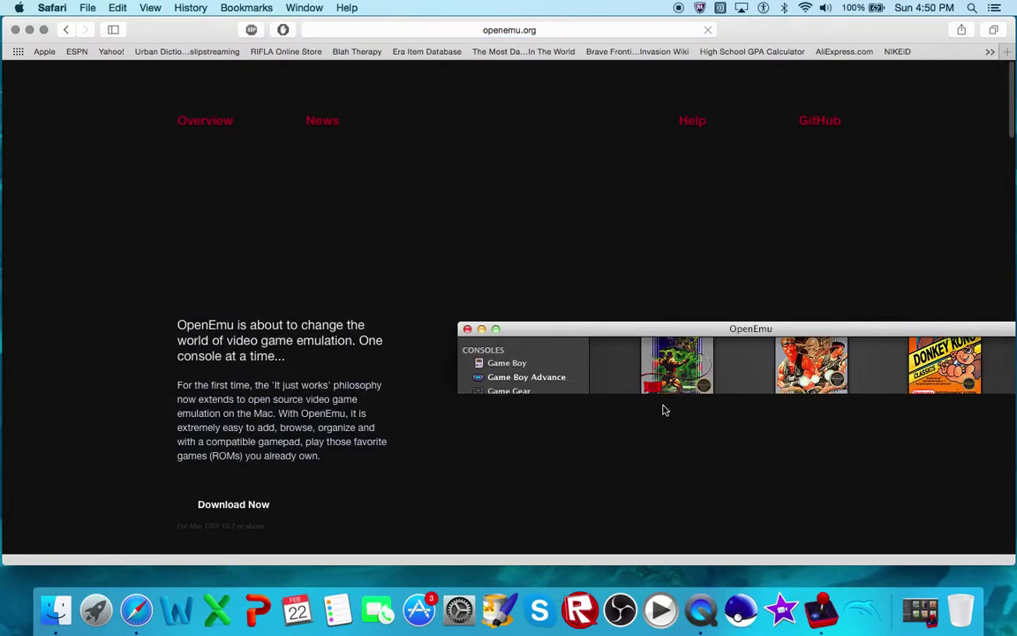
# Scroll through the openemu.org features and Starter Pack sections and back up, raising screen brightness.
pyautogui.scroll(-5, 663, 411)
pyautogui.scroll(-8, 656, 418)
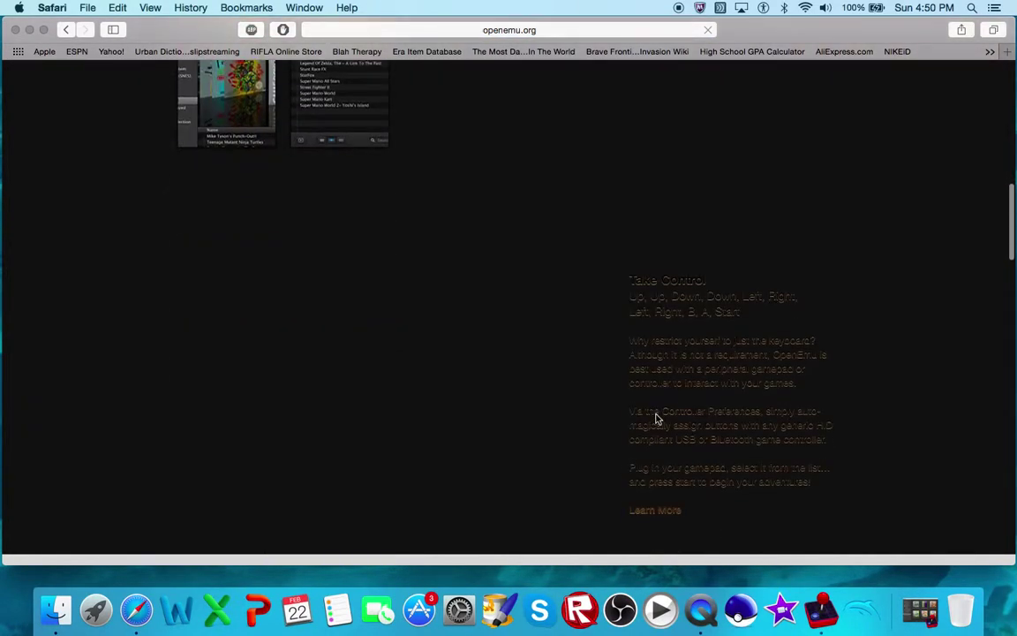
pyautogui.scroll(-20, 656, 420)
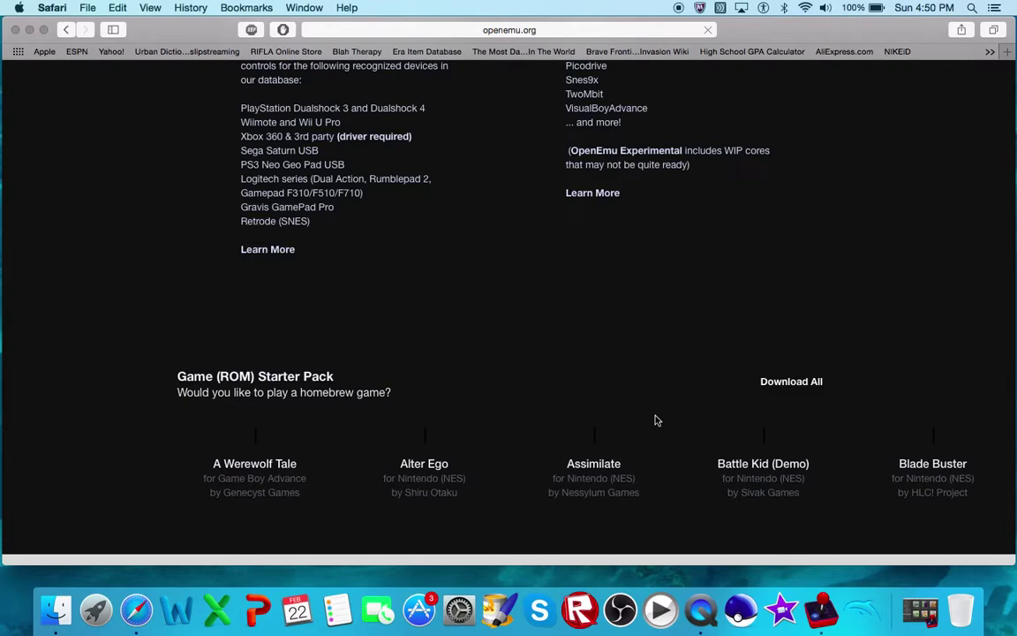
pyautogui.press('XF86MonBrightnessUp')
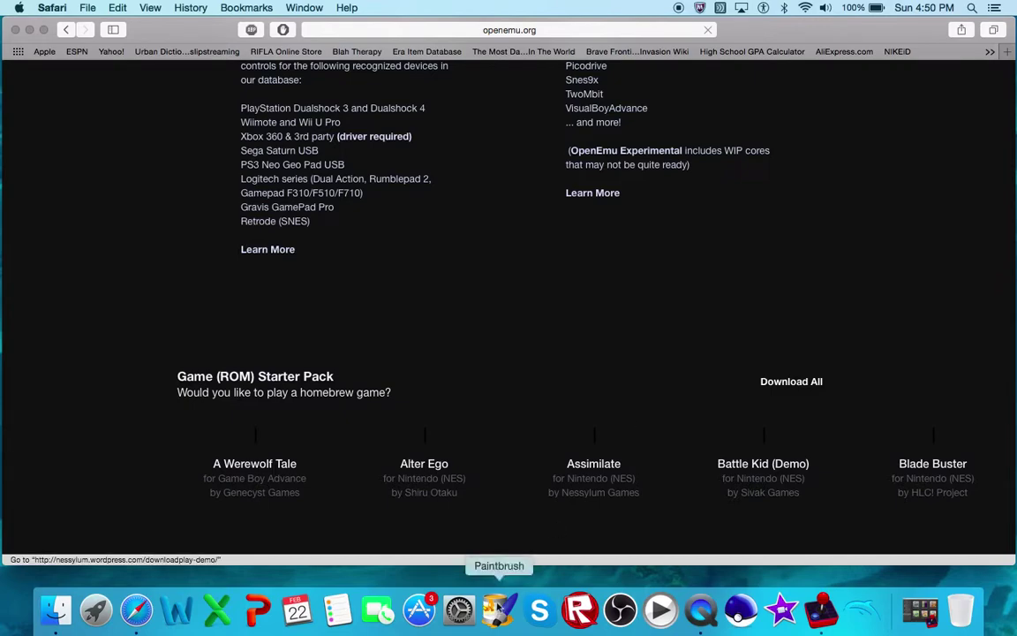
pyautogui.scroll(4, 540, 369)
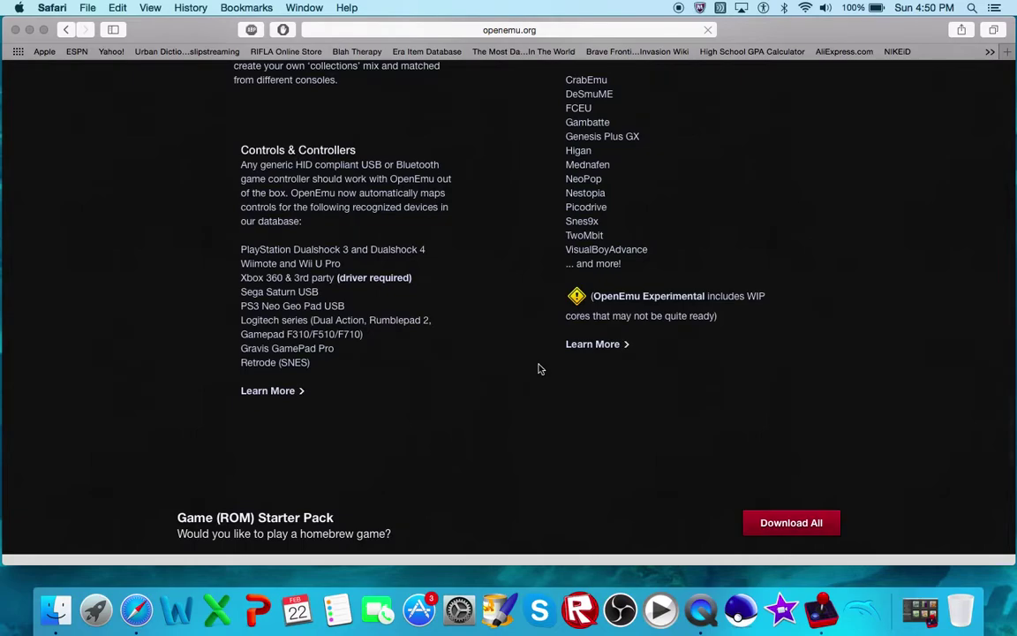
pyautogui.scroll(1, 540, 369)
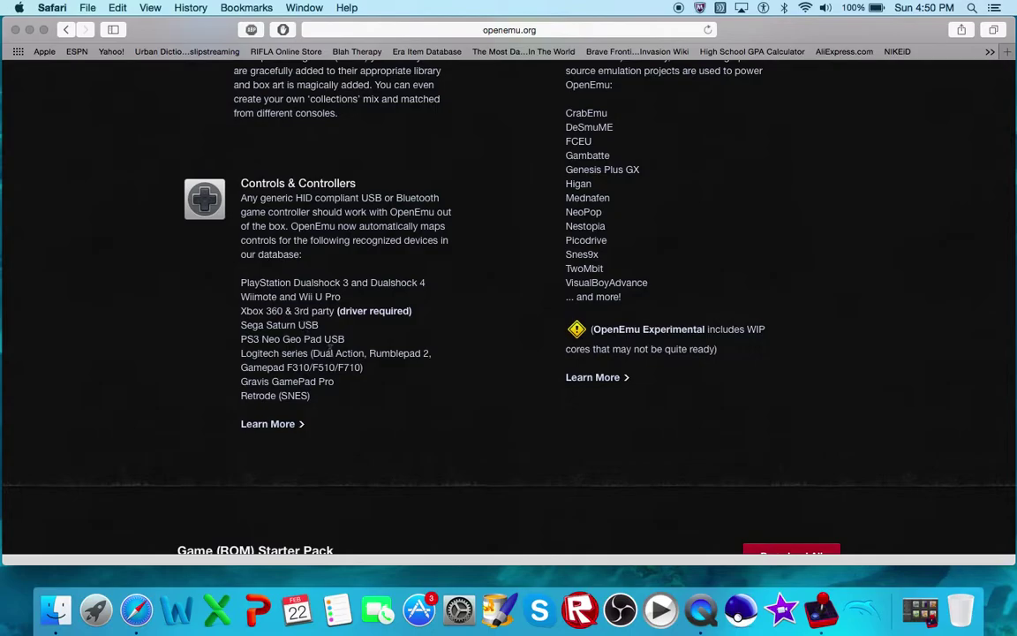
pyautogui.scroll(10, 380, 526)
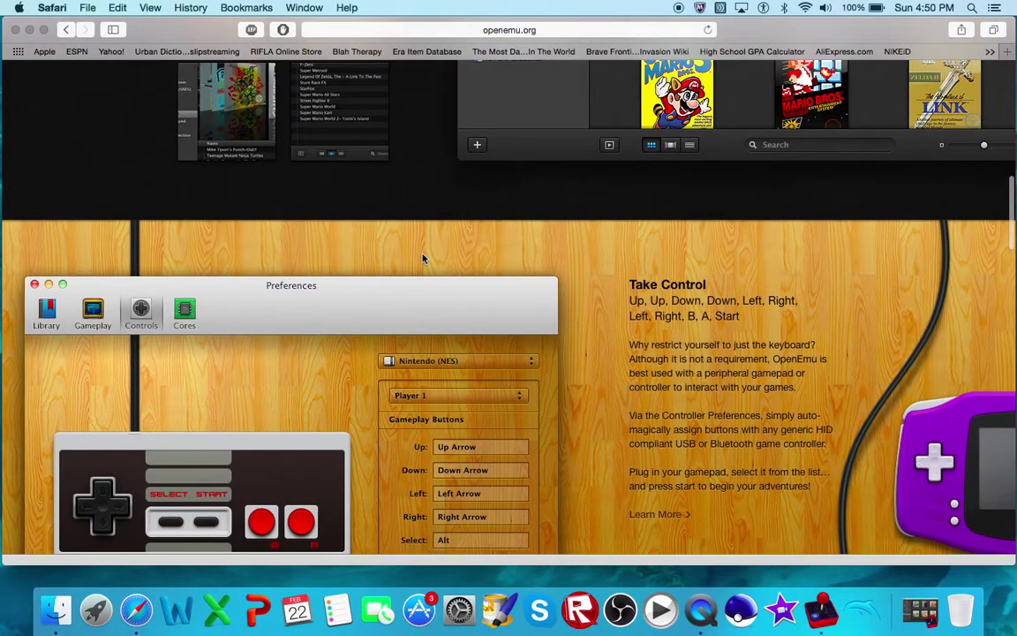
pyautogui.scroll(10, 423, 258)
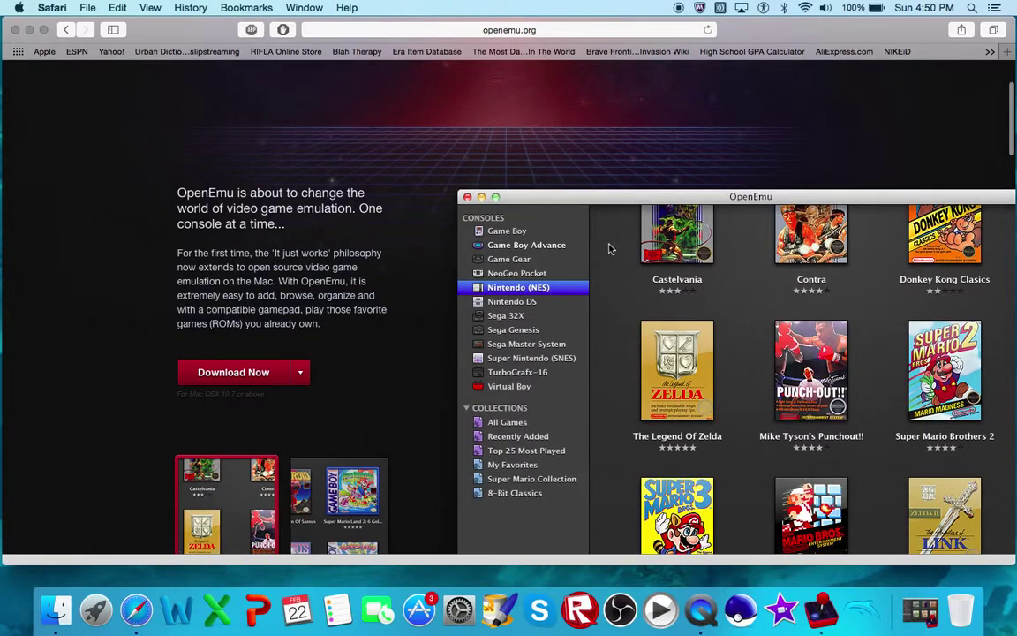
pyautogui.scroll(-3, 608, 248)
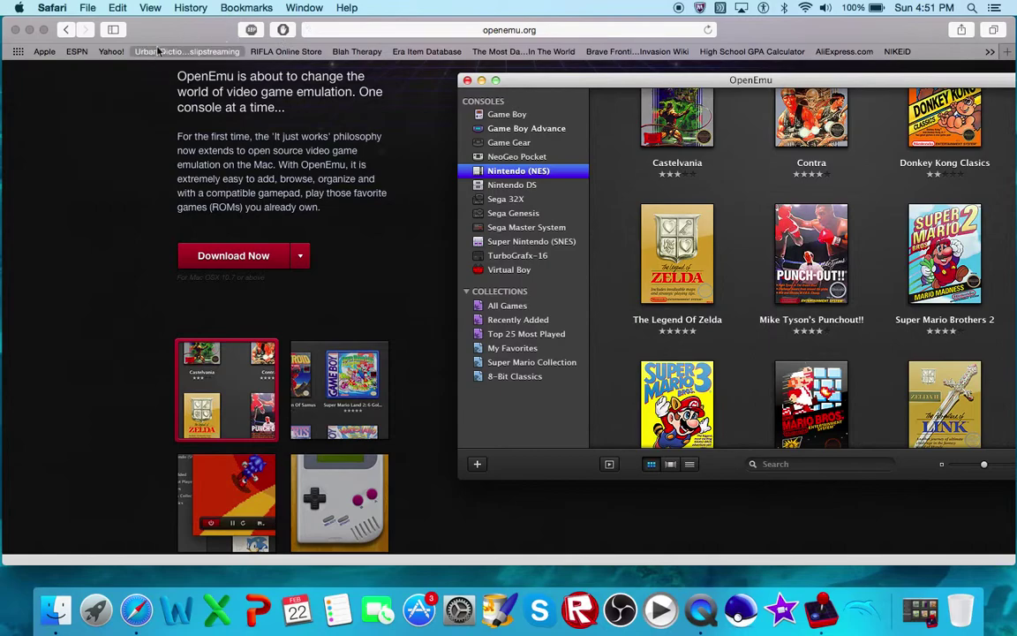
# Open freeroms.com in a new tab, dismiss the Java update prompt, and close the FLV Player tab.
pyautogui.click(88, 8)
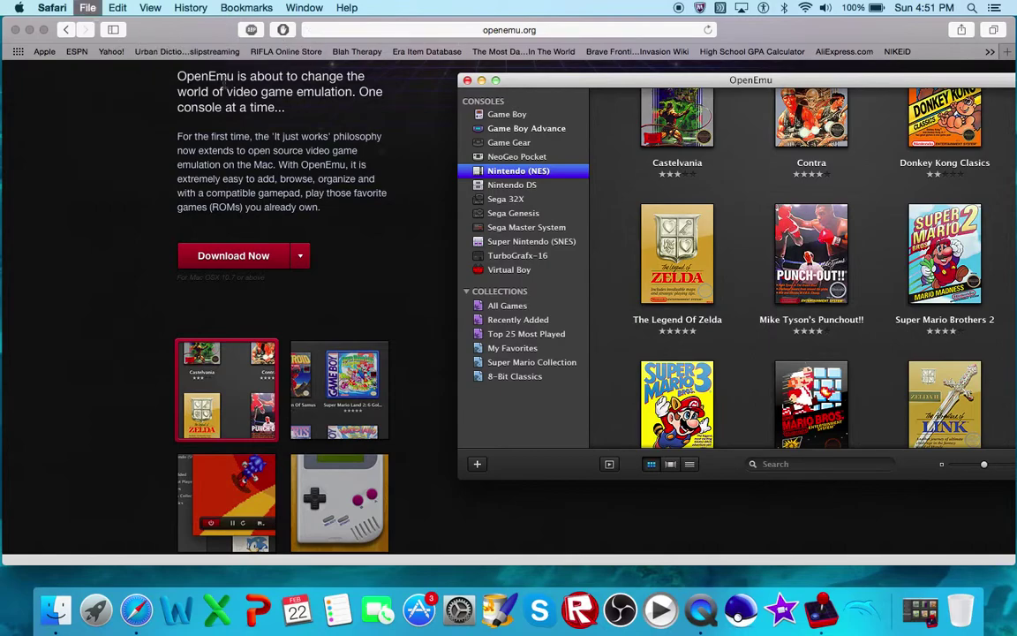
pyautogui.click(123, 53)
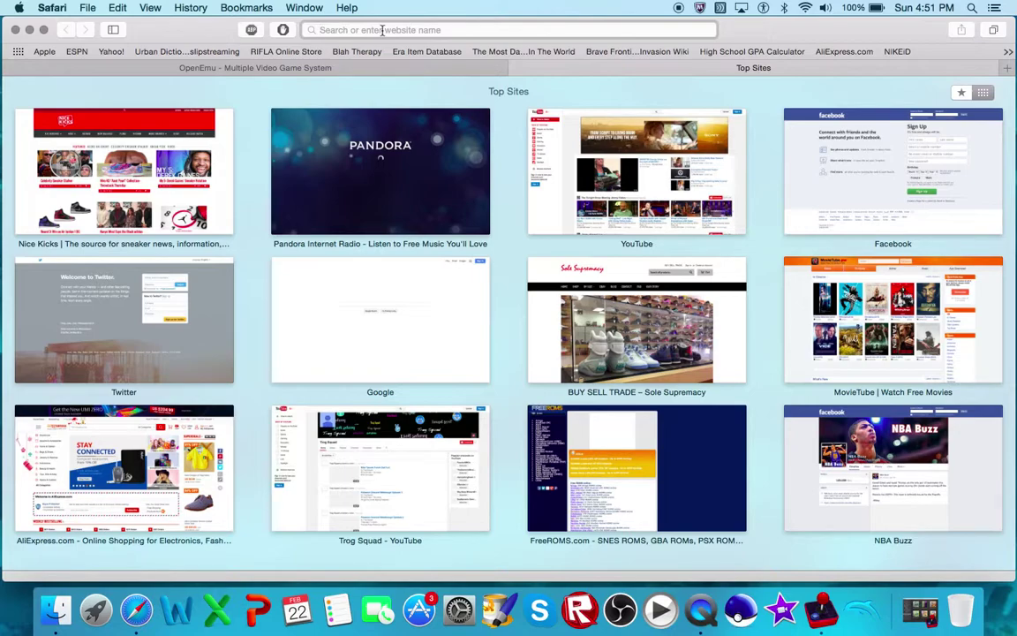
pyautogui.write('freeroms.com')
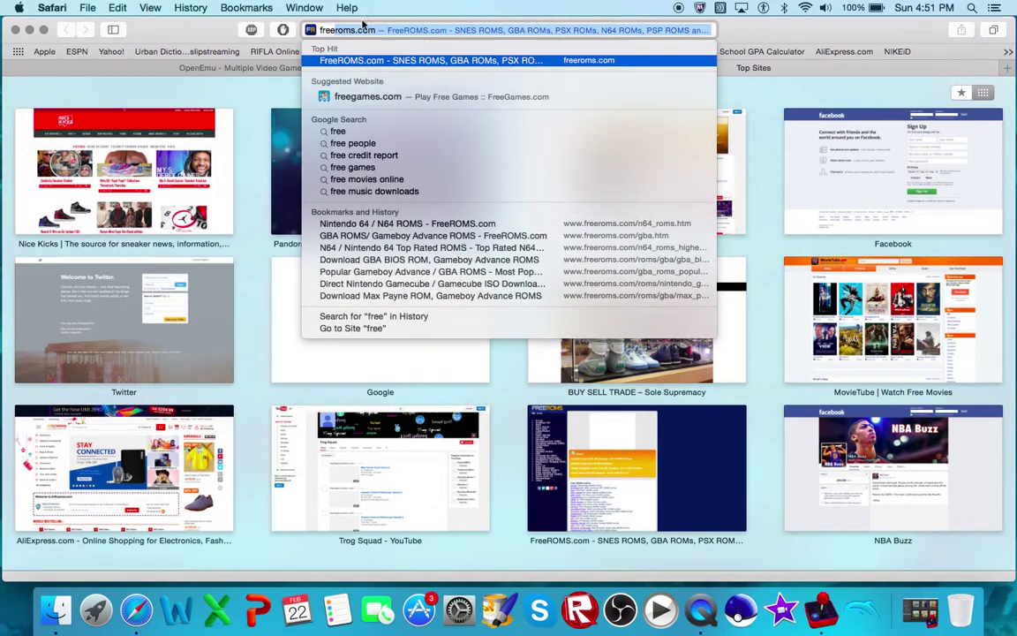
pyautogui.press('Return')
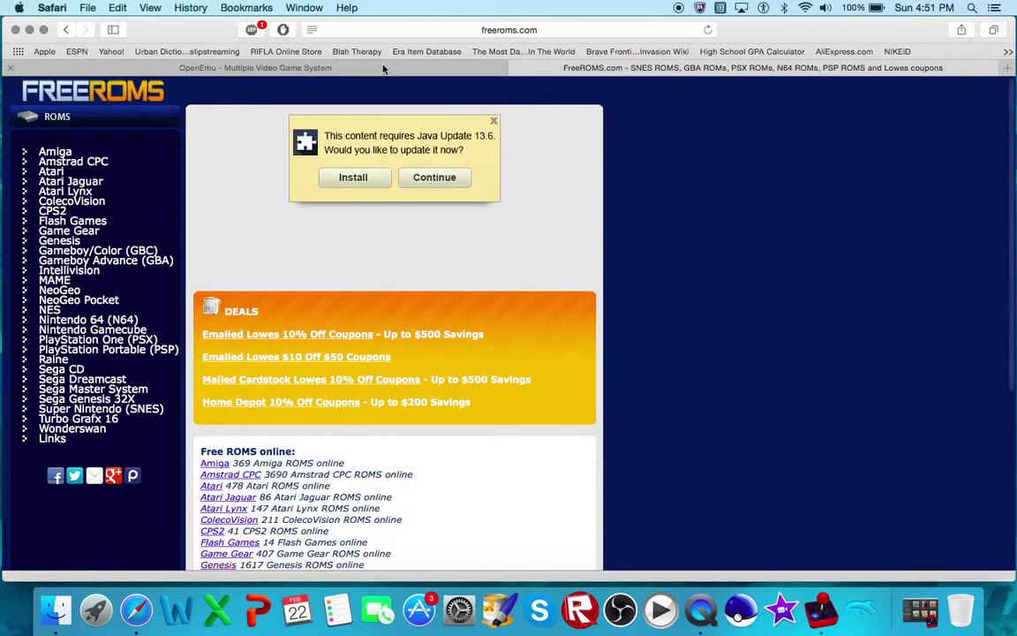
pyautogui.click(494, 126)
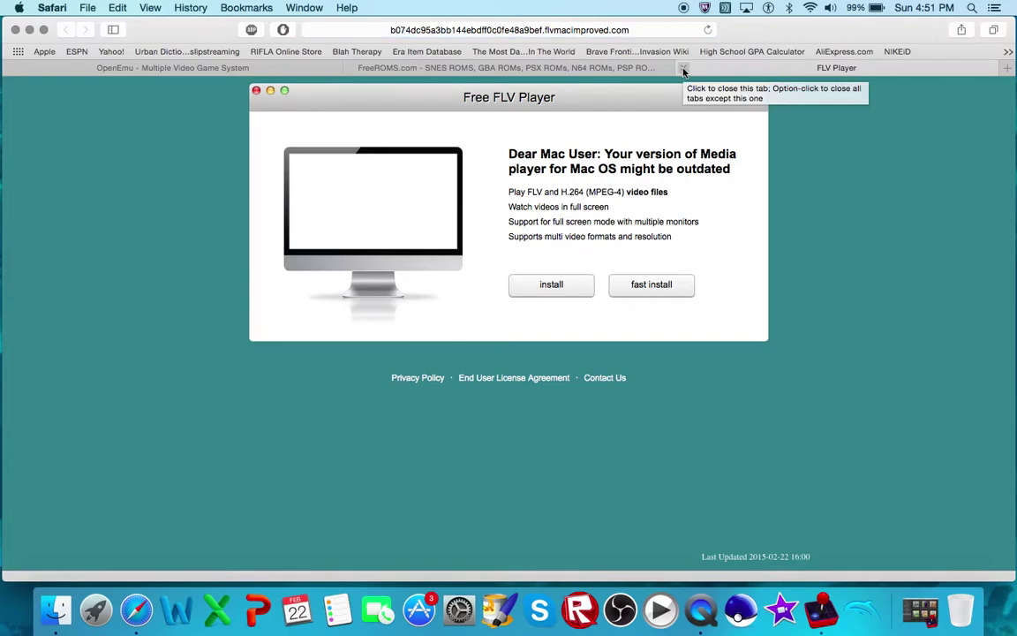
pyautogui.click(683, 69)
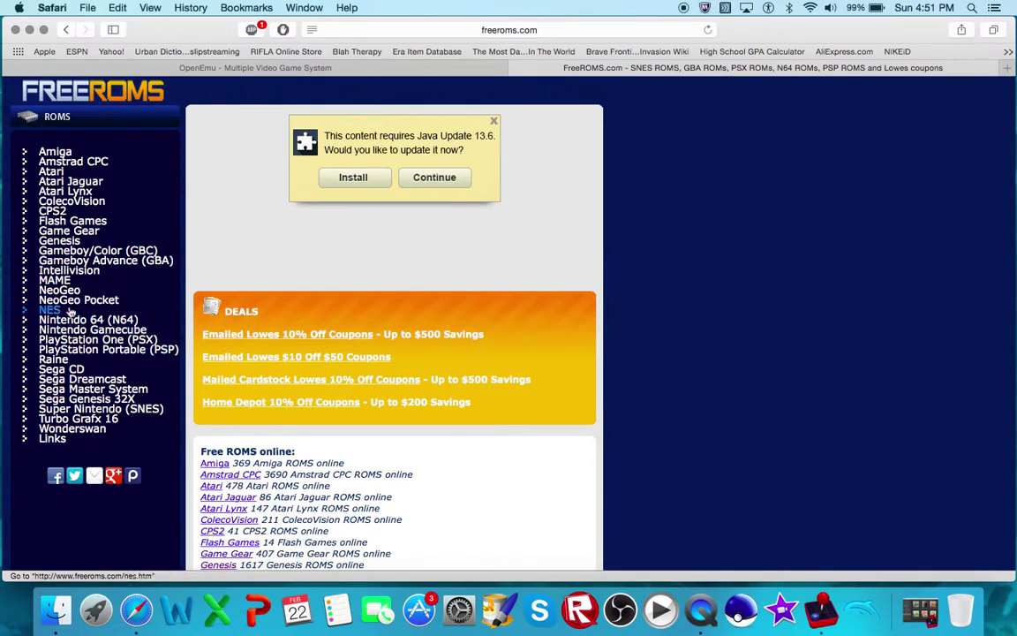
# Show the Highest Rated NES ROMs list and scroll down to Wizards and Warriors 3.
pyautogui.click(53, 312)
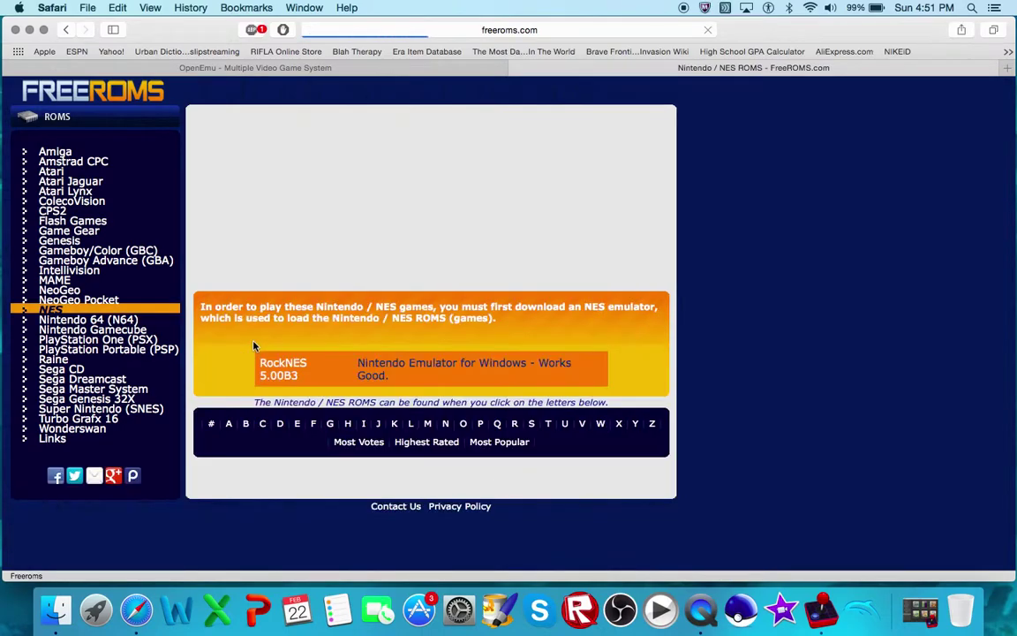
pyautogui.click(439, 444)
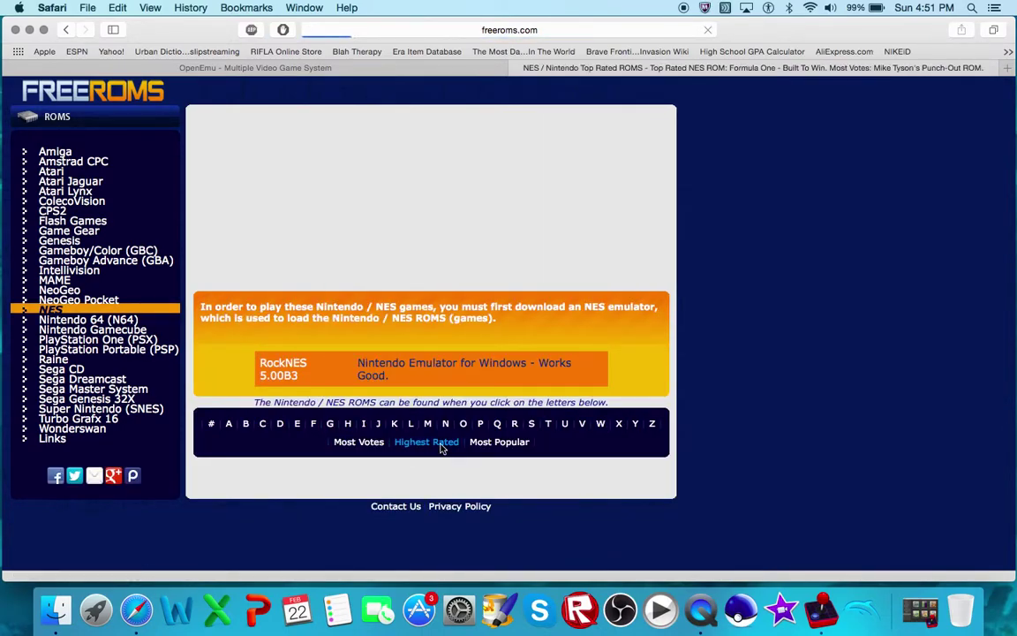
pyautogui.scroll(-3, 431, 437)
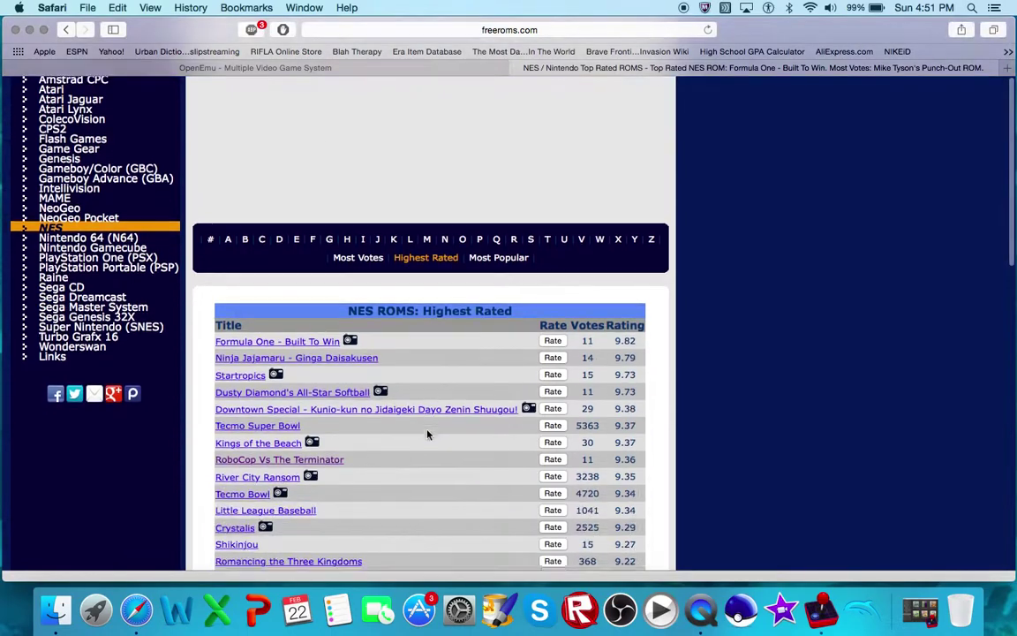
pyautogui.scroll(-4, 427, 434)
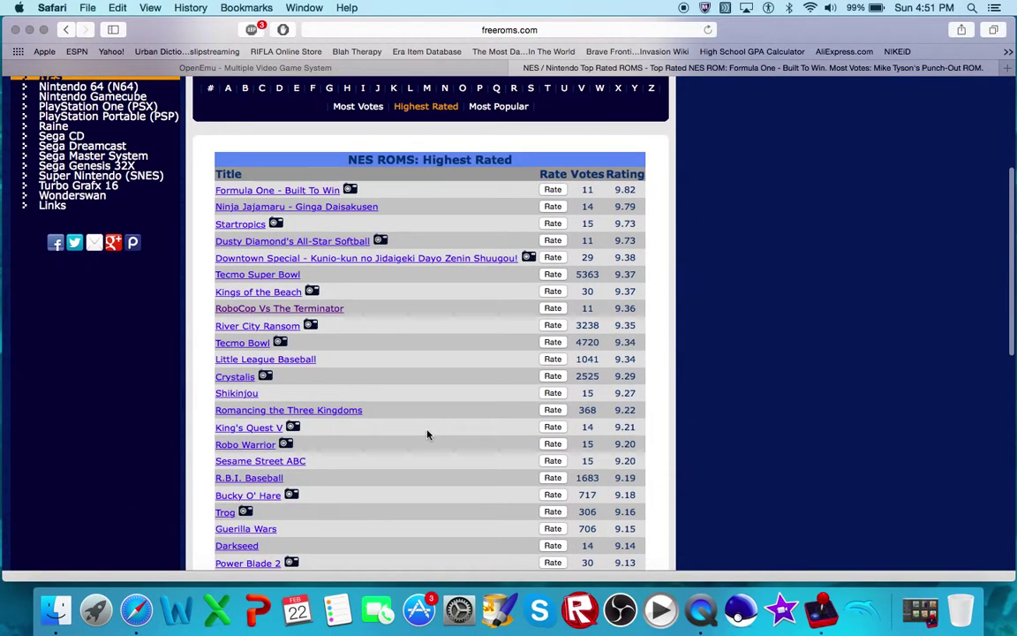
pyautogui.scroll(-5, 427, 435)
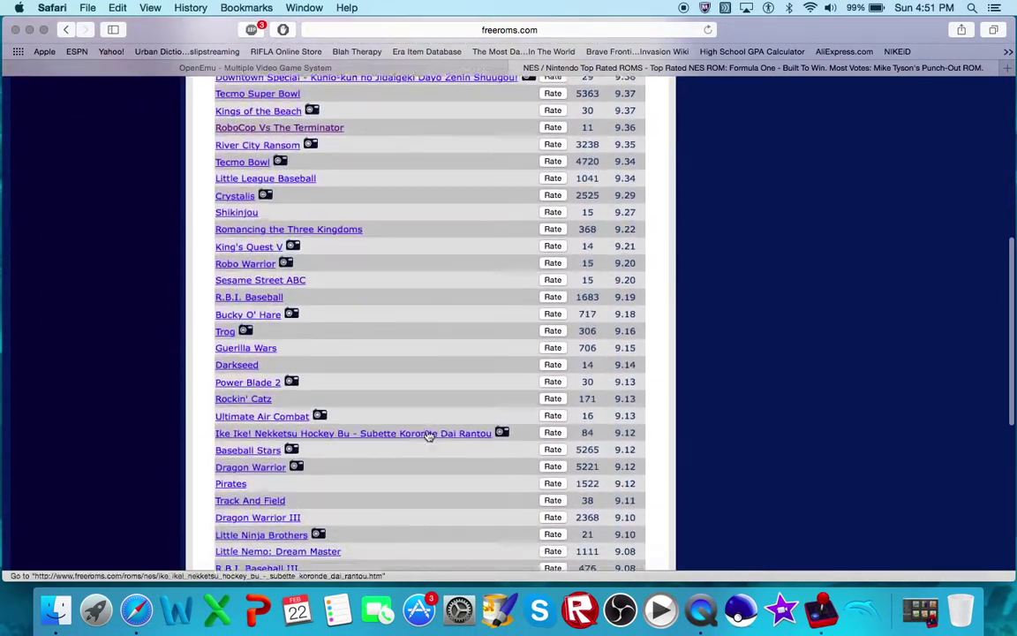
pyautogui.scroll(-3, 427, 435)
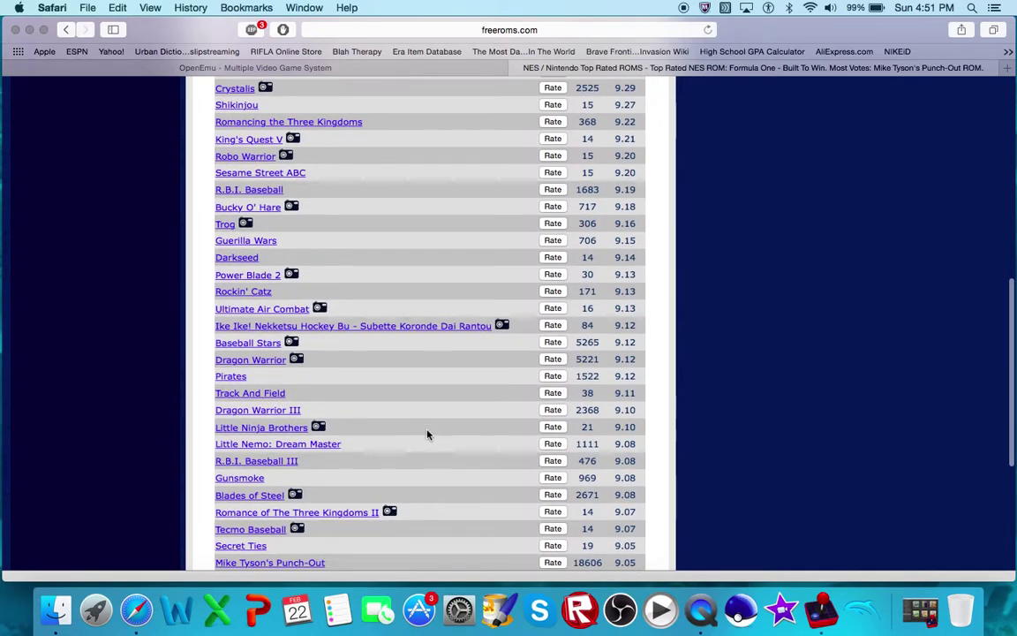
pyautogui.scroll(-5, 427, 434)
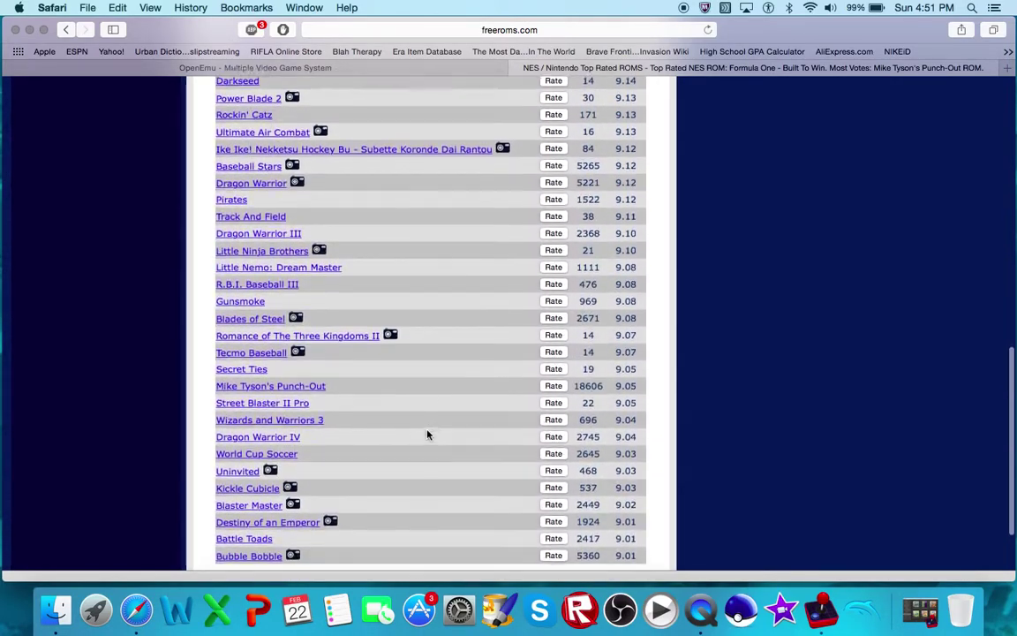
pyautogui.scroll(-1, 427, 434)
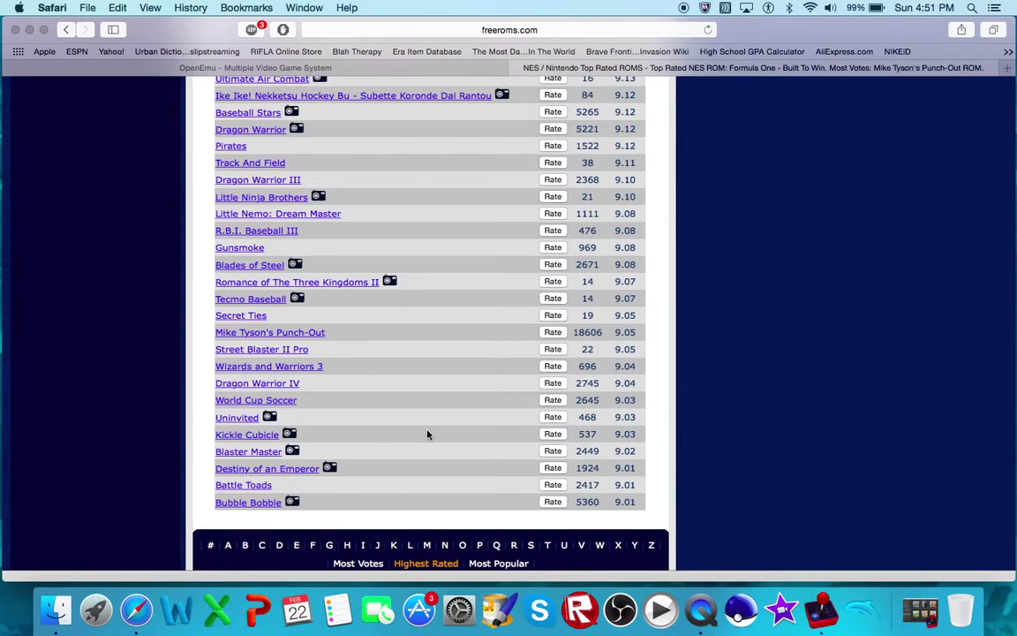
pyautogui.scroll(-2, 427, 434)
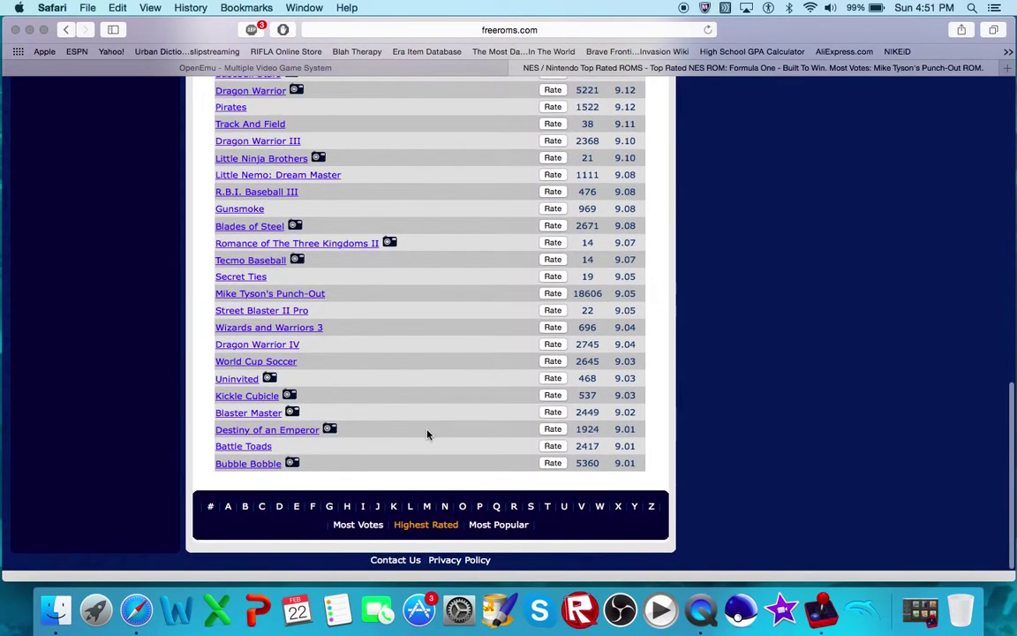
# Download 'Downloader_Wizards and Warriors 3.dmg', open it from Downloads, and select wizwar3_zip.
pyautogui.click(303, 334)
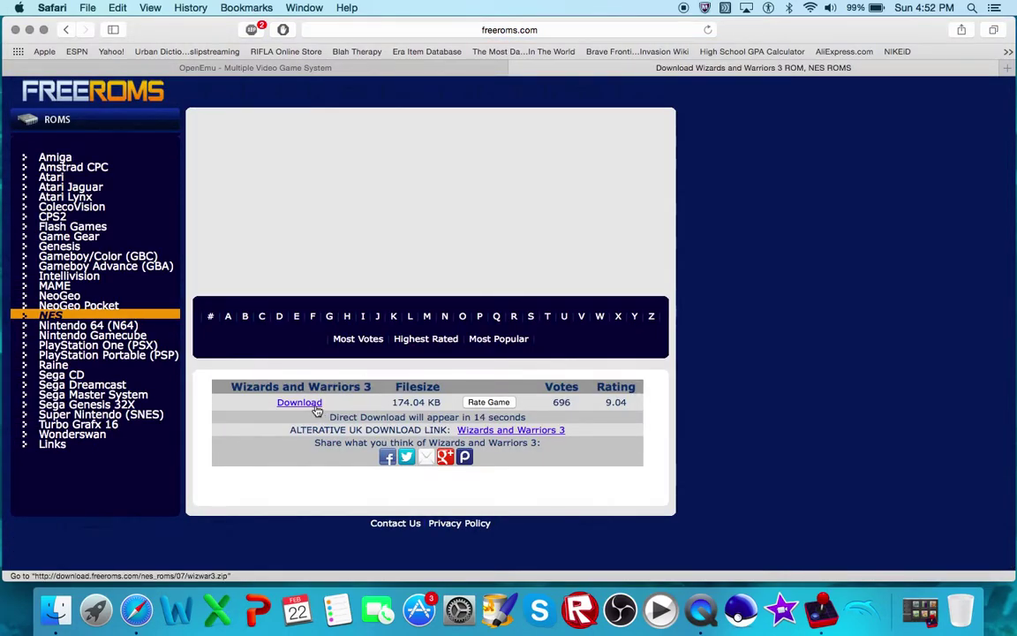
pyautogui.click(316, 407)
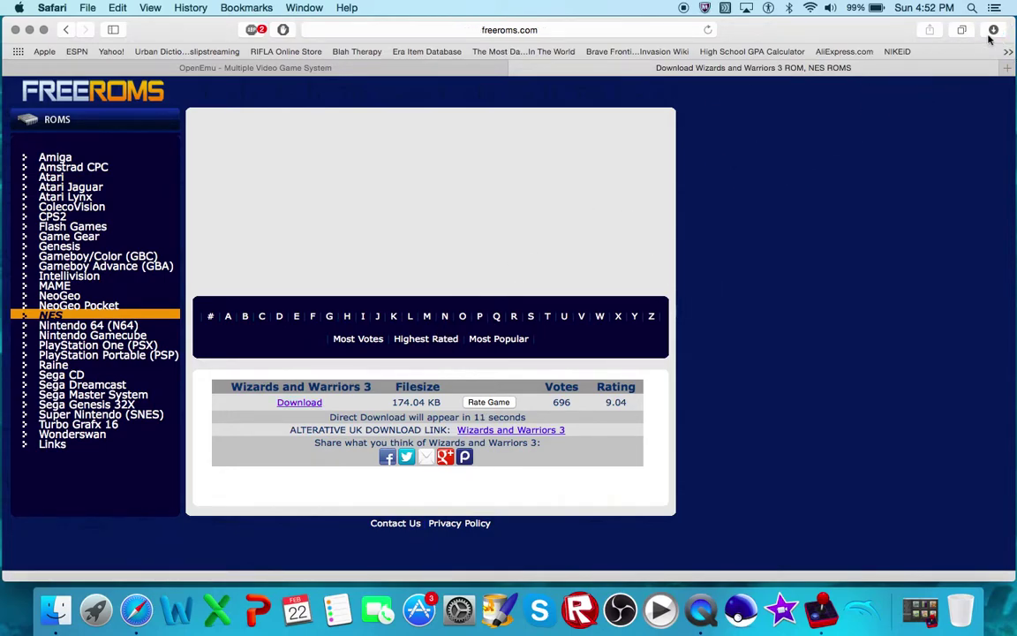
pyautogui.click(992, 30)
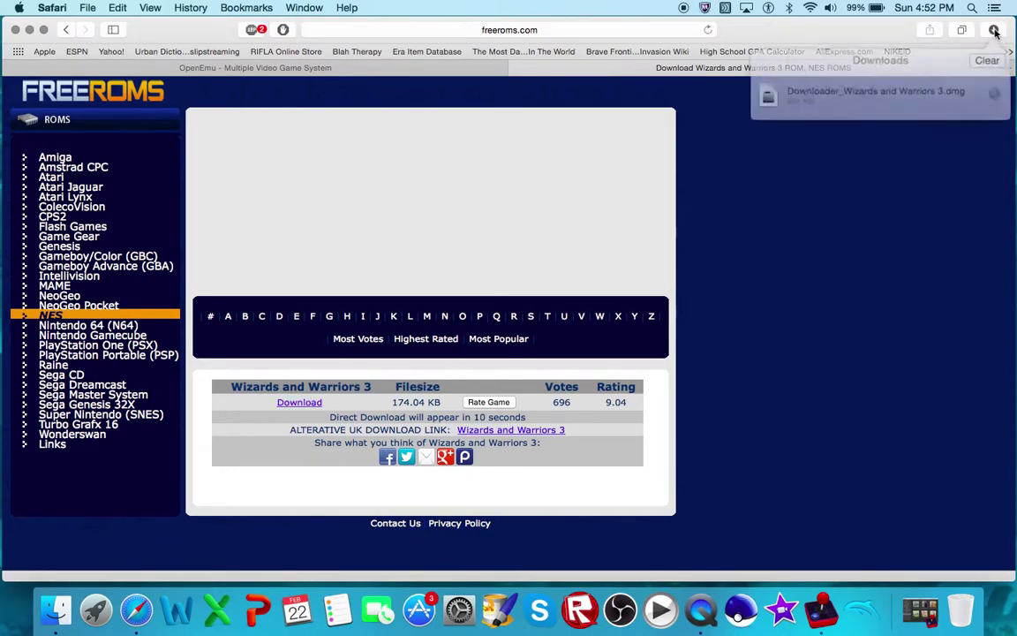
pyautogui.doubleClick(890, 87)
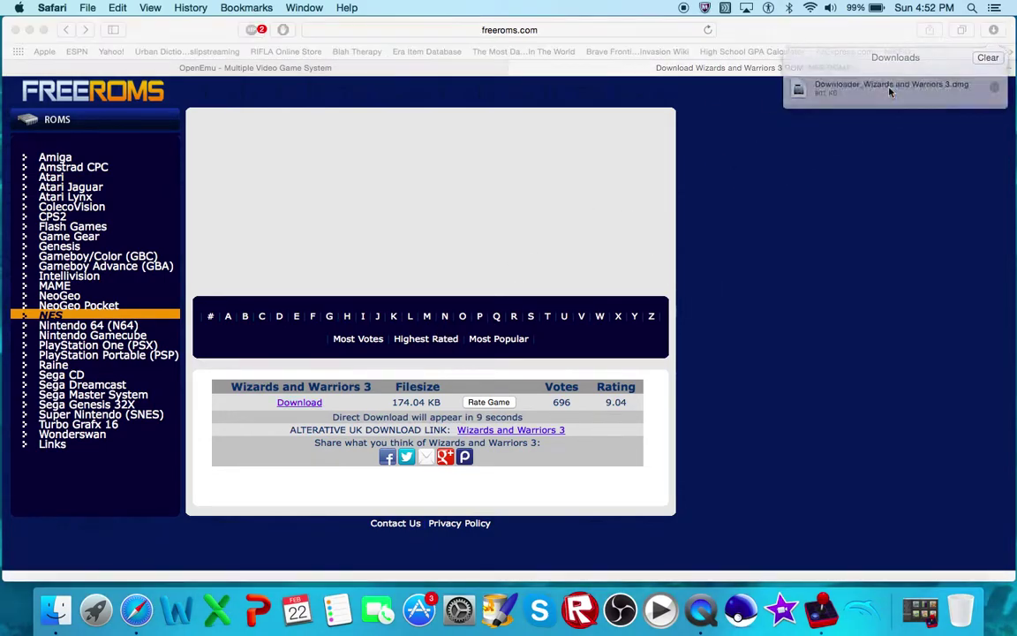
pyautogui.click(30, 30)
pyautogui.click(421, 180)
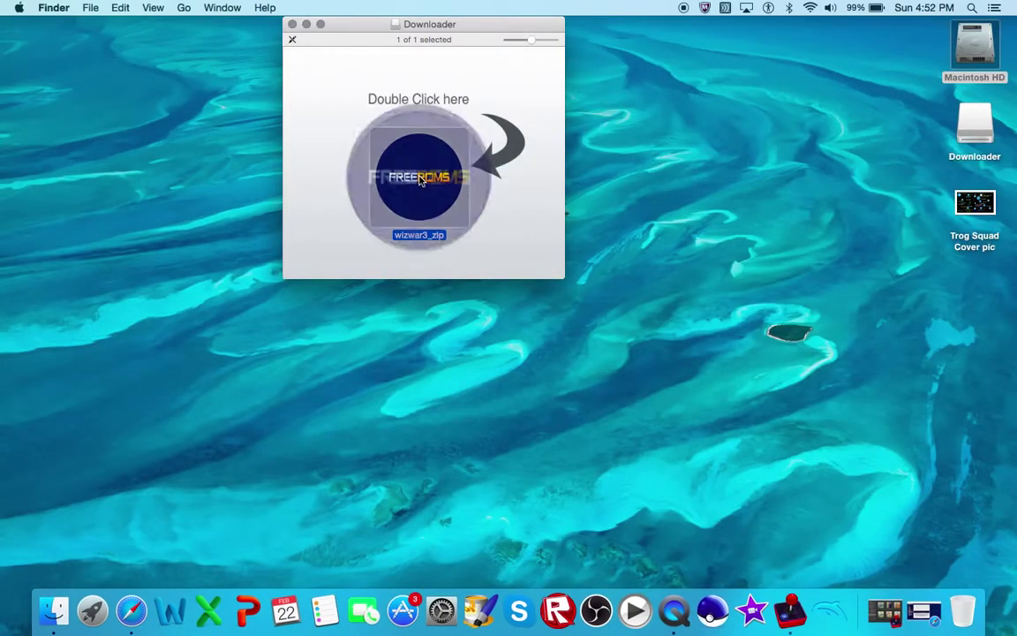
# Confirm opening wizwar3_zip and go through the installer pages to start downloading wizwar3.zip.
pyautogui.click(647, 251)
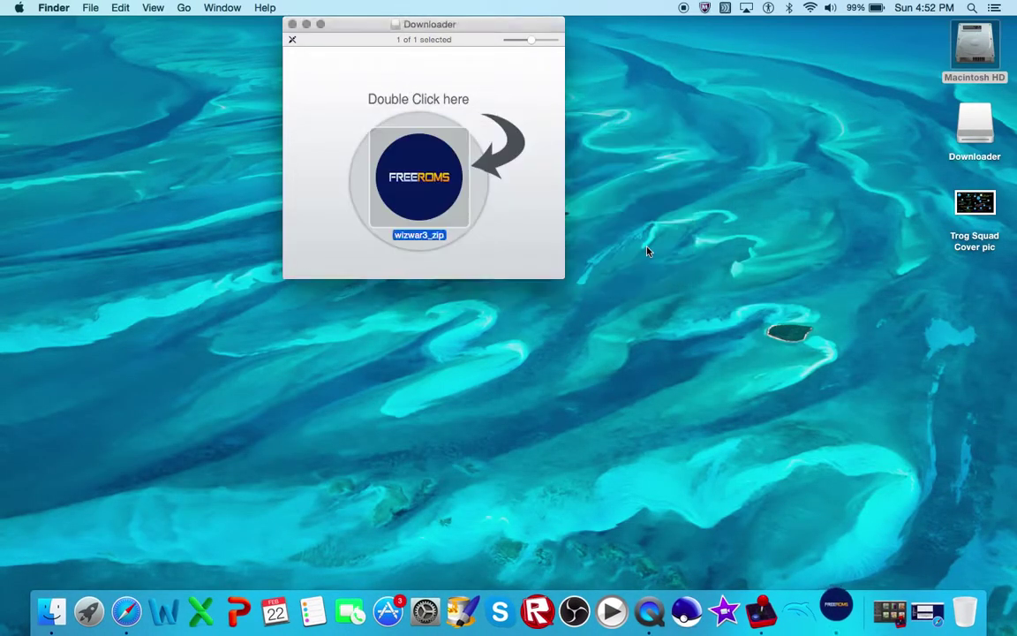
pyautogui.click(292, 24)
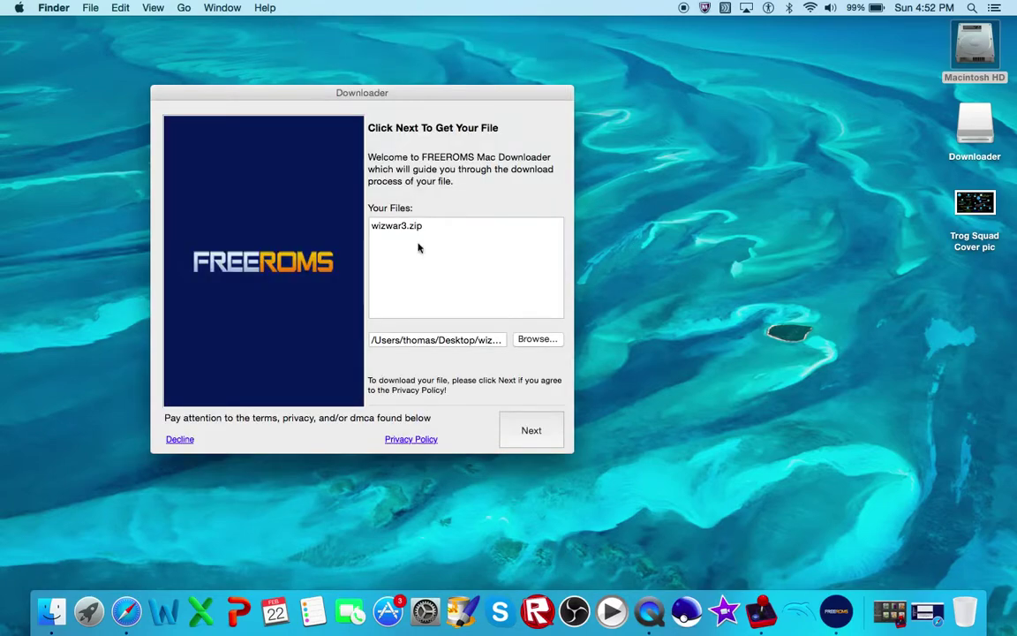
pyautogui.click(531, 428)
pyautogui.click(531, 428)
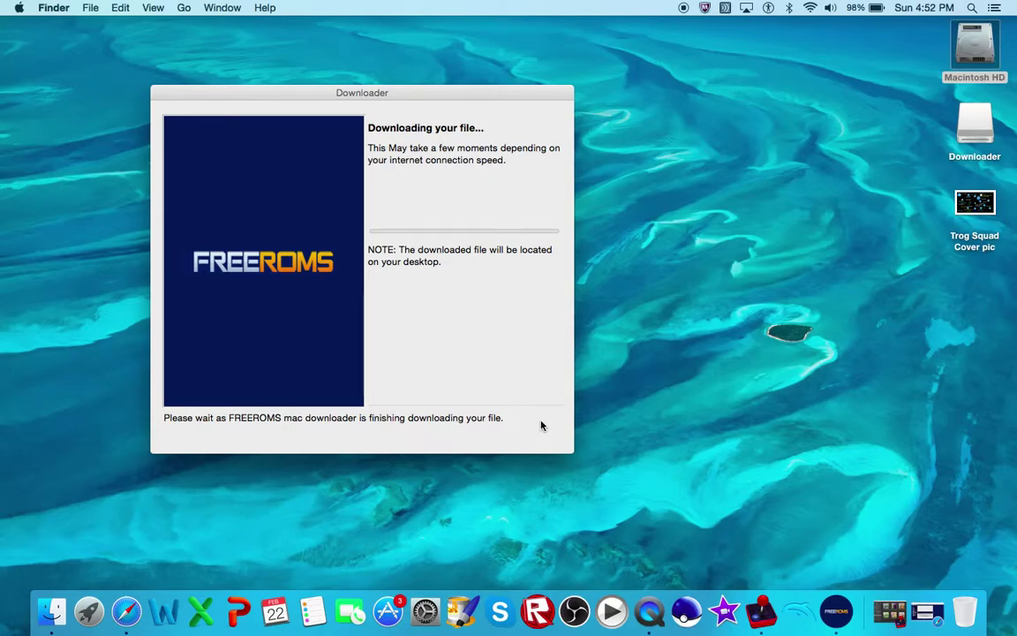
pyautogui.click(889, 610)
# Dismiss the no-internet alert and force quit macLauncher with Command-Option-Esc.
pyautogui.scroll(-5, 617, 313)
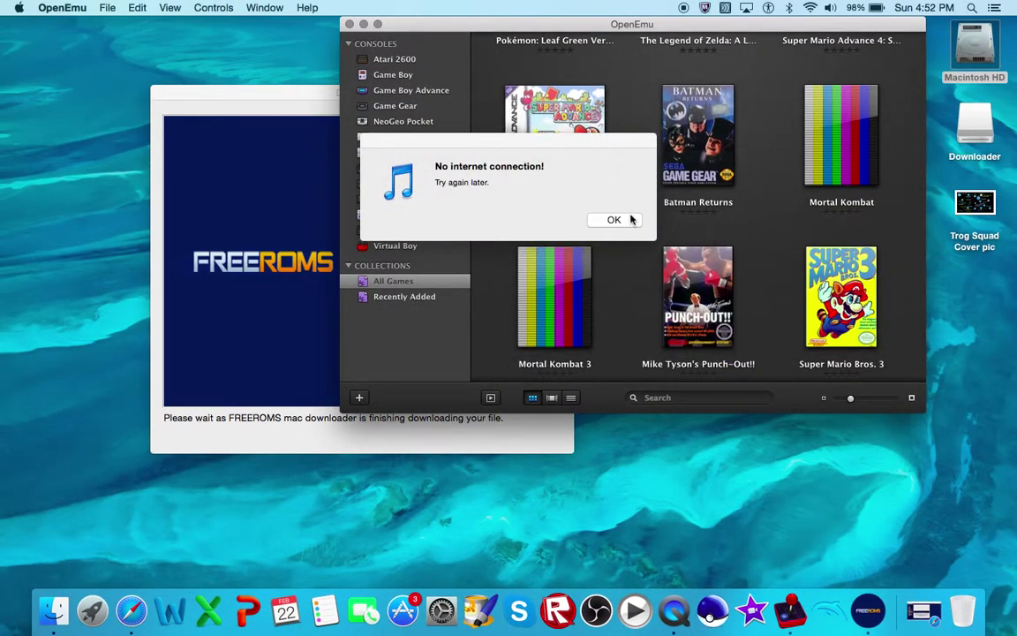
pyautogui.click(613, 220)
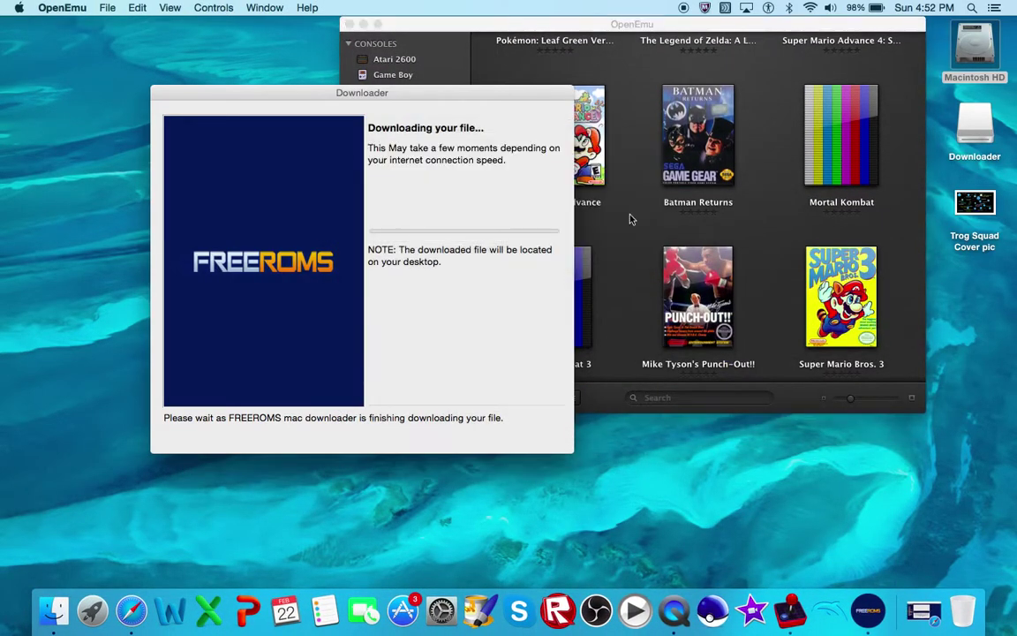
pyautogui.click(809, 8)
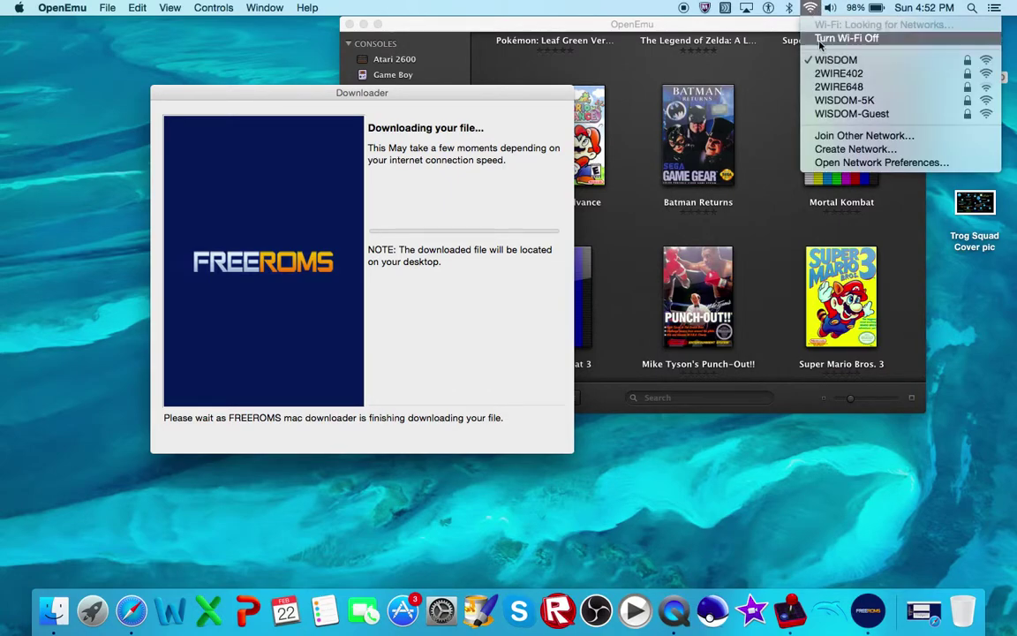
pyautogui.click(812, 10)
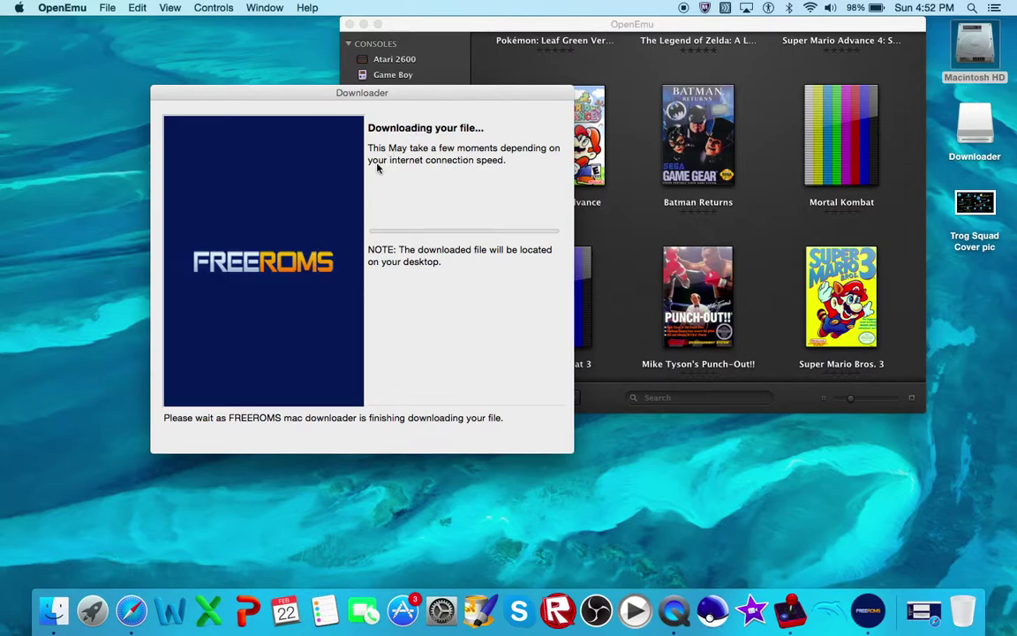
pyautogui.press('super+alt+Escape')
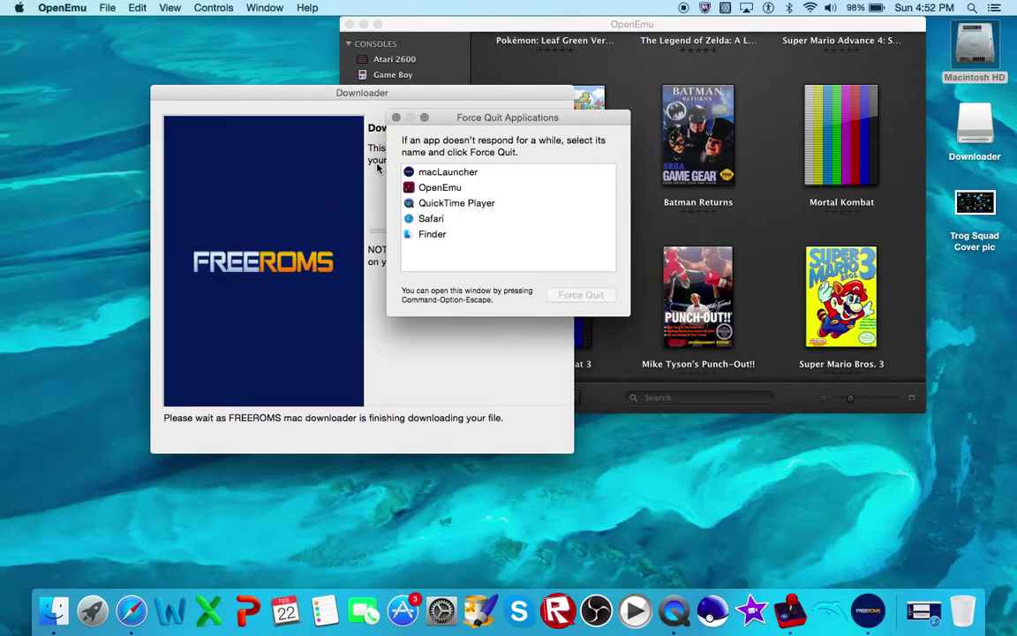
pyautogui.click(470, 171)
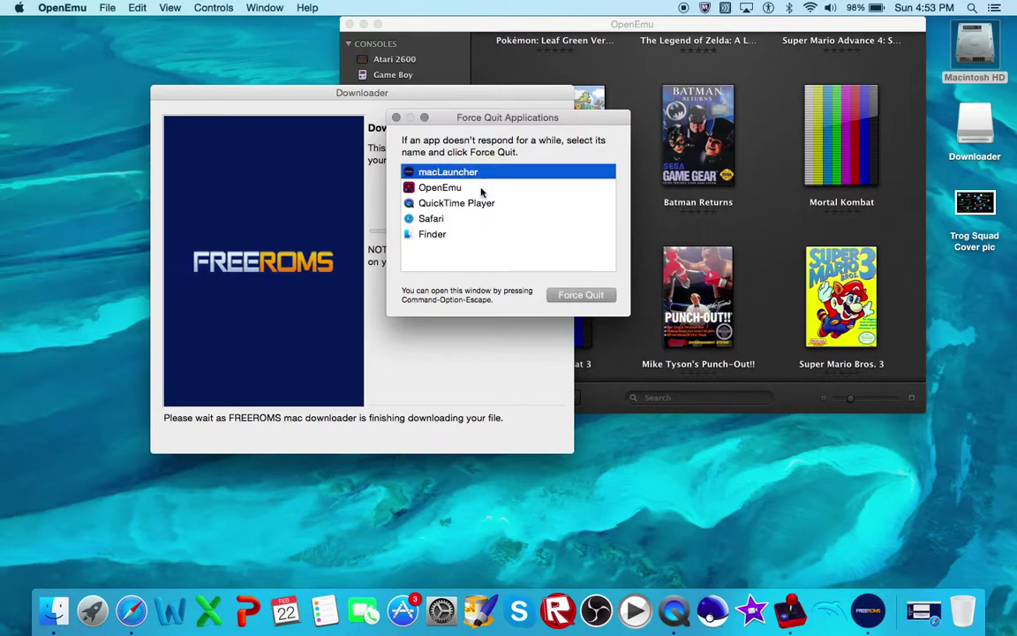
pyautogui.click(555, 295)
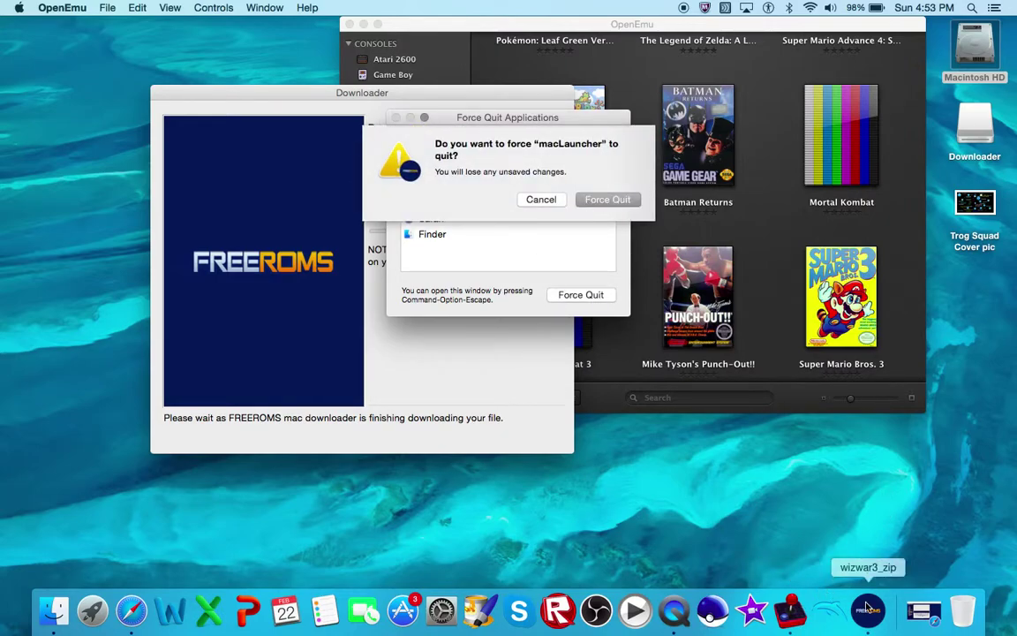
pyautogui.click(585, 204)
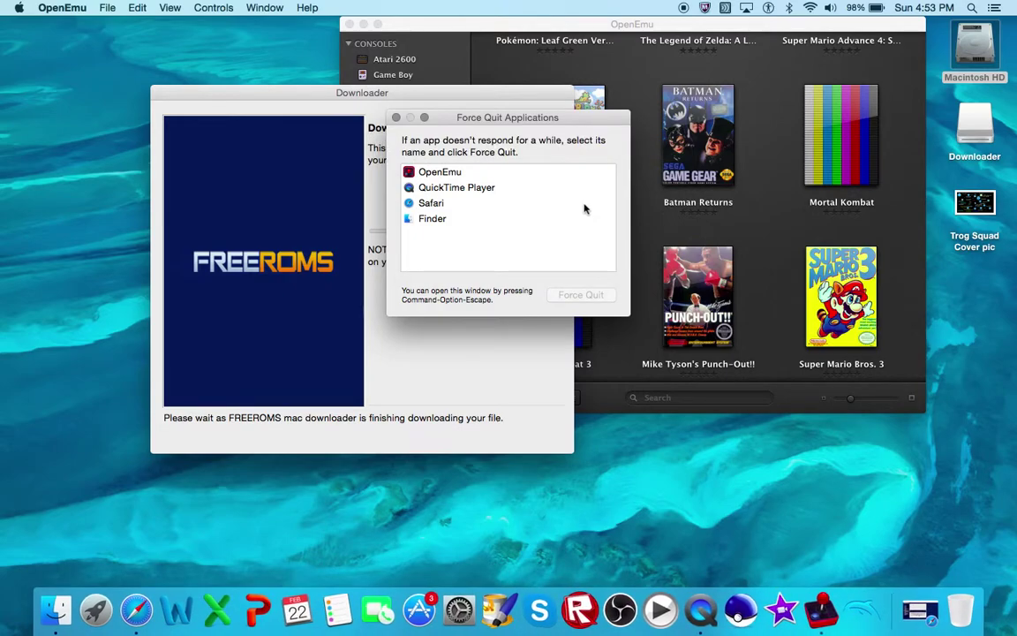
# Back out of force quitting Safari and close the Force Quit Applications window.
pyautogui.click(496, 201)
pyautogui.click(496, 173)
pyautogui.click(495, 202)
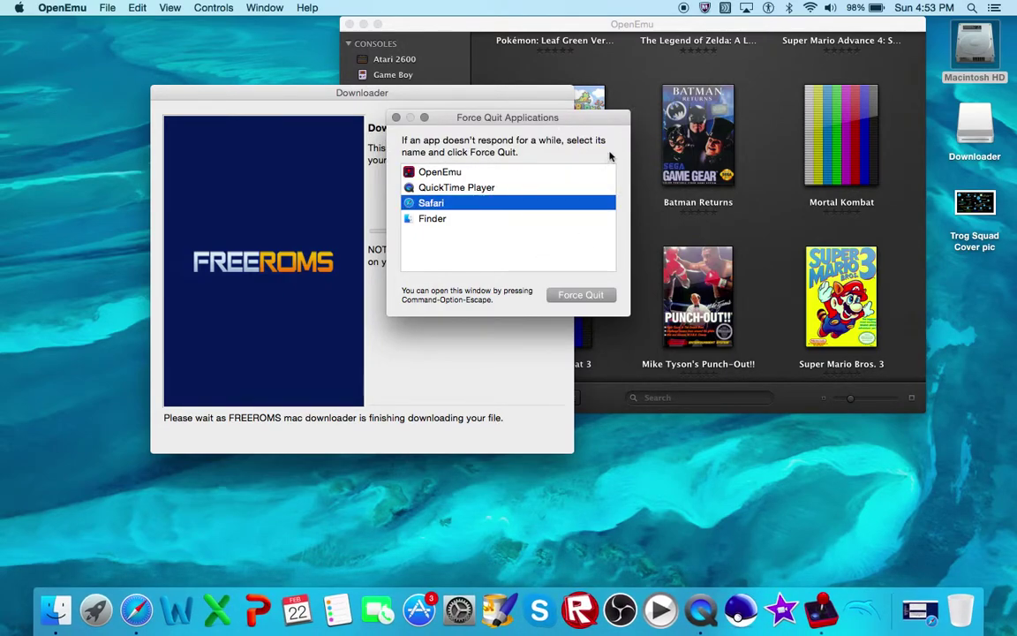
pyautogui.click(569, 293)
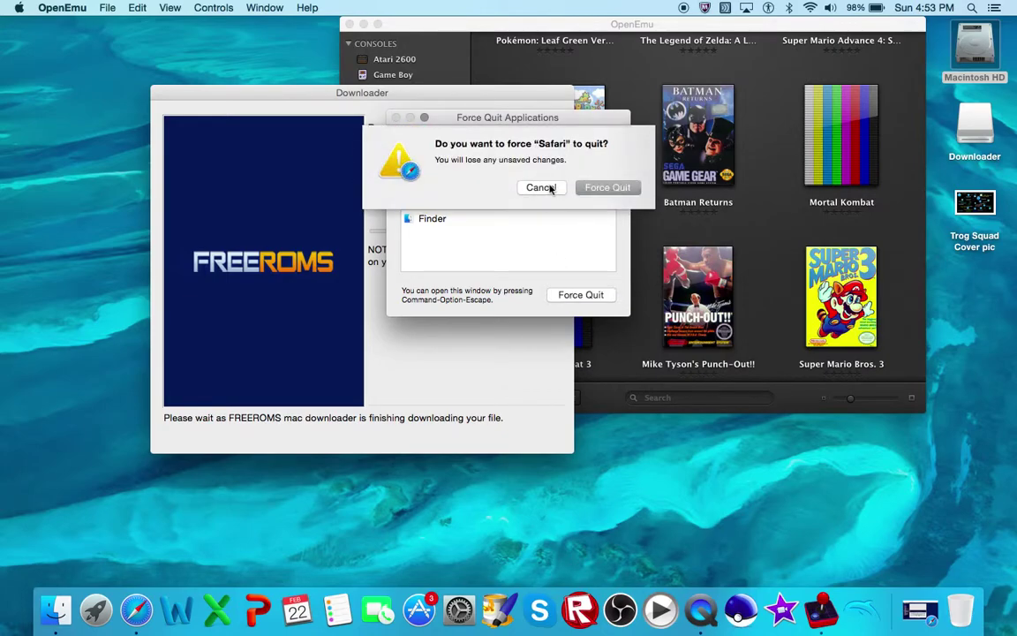
pyautogui.click(541, 187)
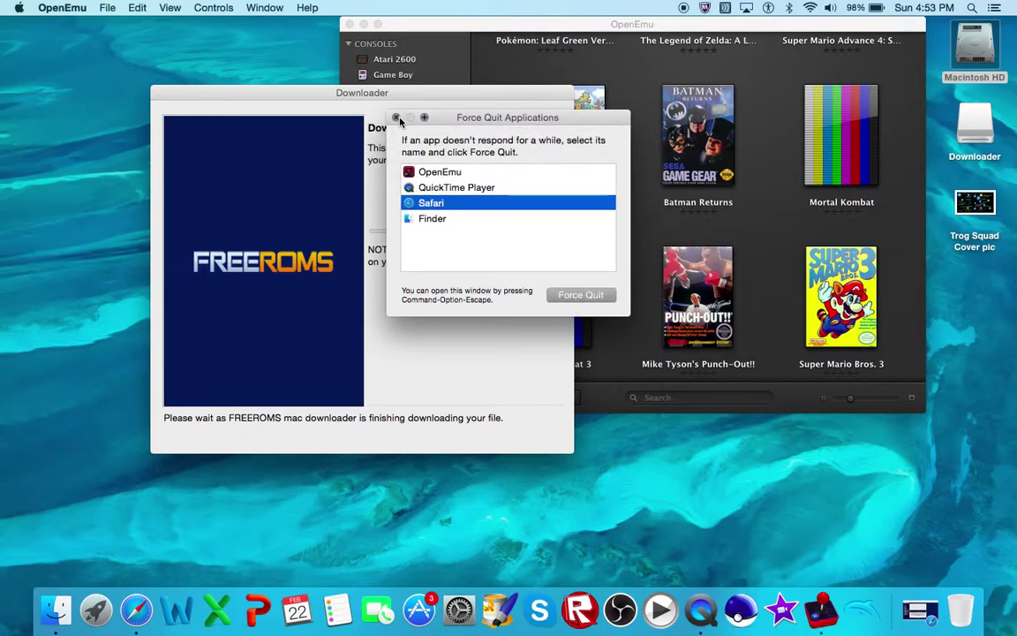
pyautogui.click(397, 118)
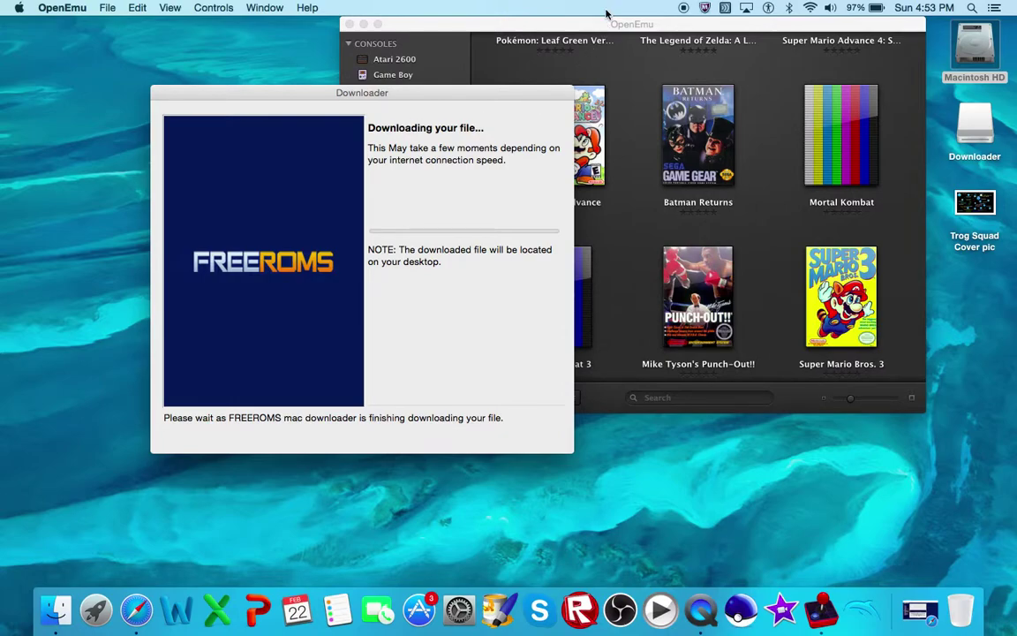
# Toggle Wi-Fi off and back on, dismiss the no-internet alerts, and finish the Downloader wizard.
pyautogui.click(810, 8)
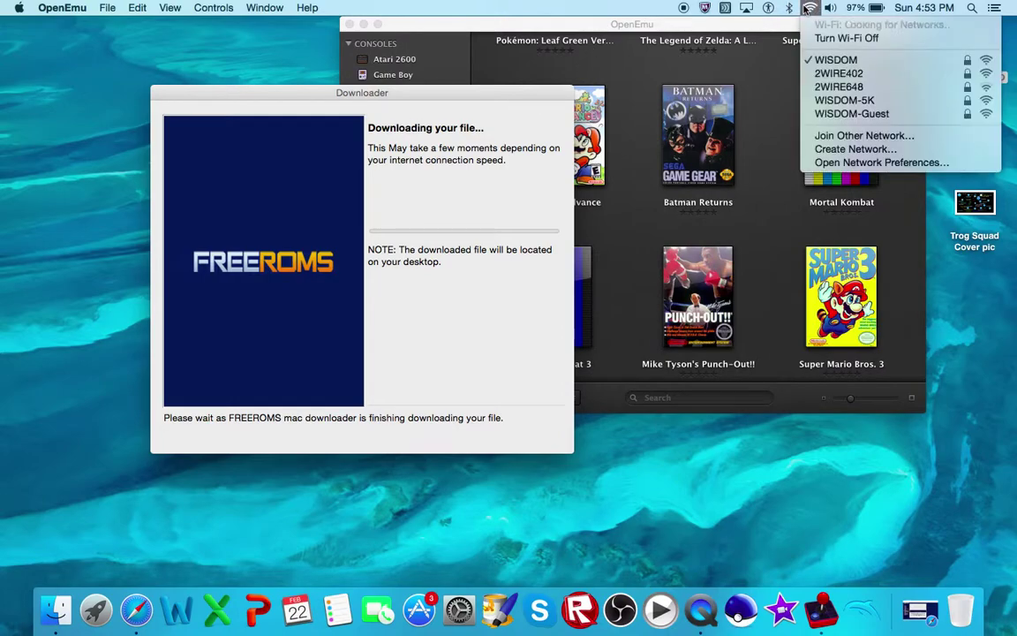
pyautogui.click(815, 39)
pyautogui.click(810, 8)
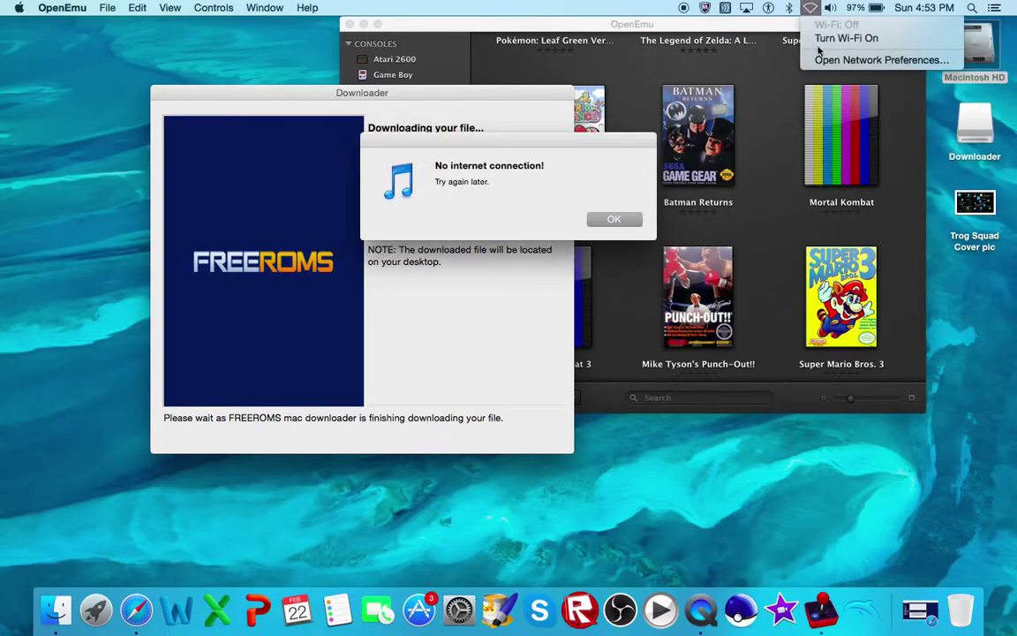
pyautogui.click(587, 222)
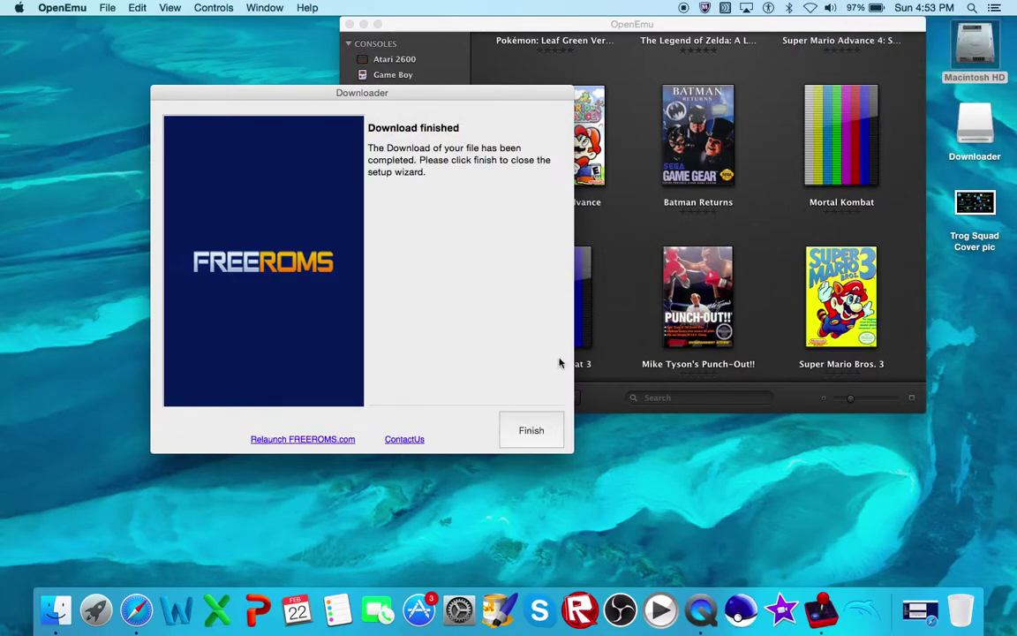
pyautogui.click(531, 430)
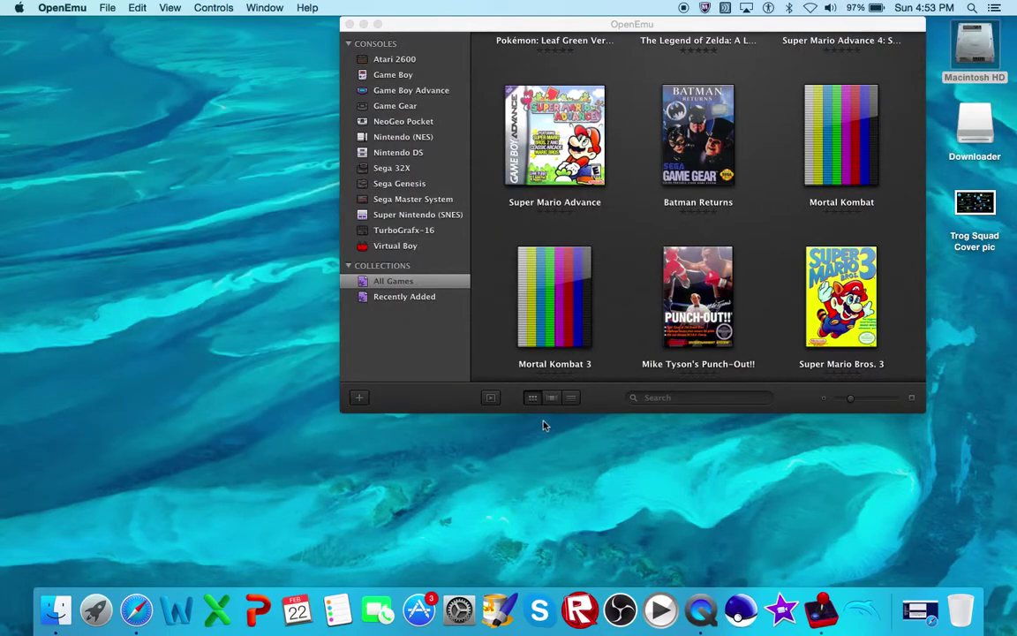
pyautogui.click(811, 8)
pyautogui.click(826, 38)
pyautogui.click(614, 219)
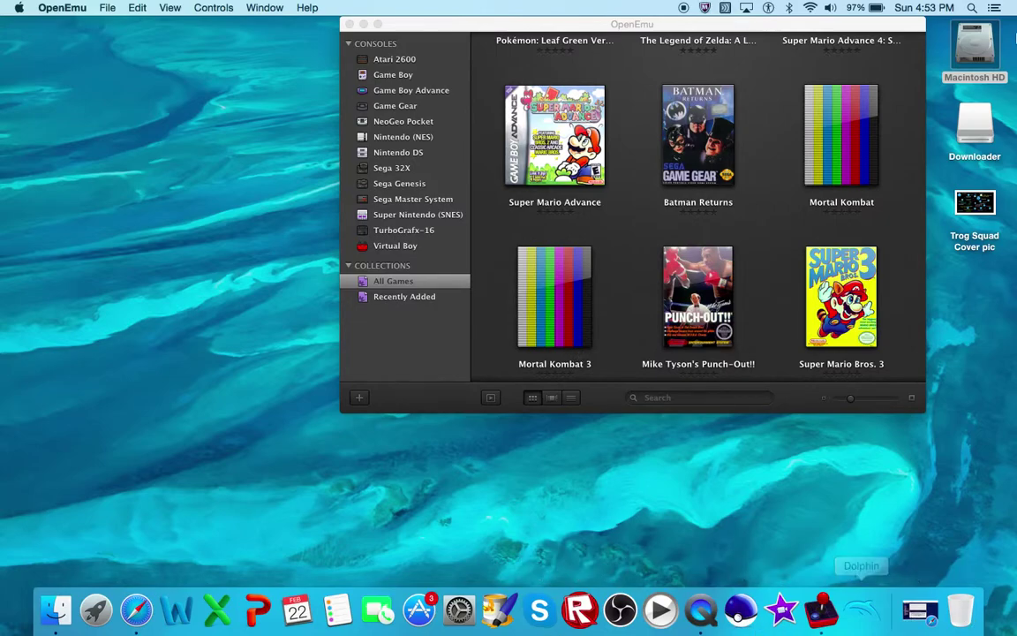
# Reopen the Downloader disk image, launch wizwar3_zip, confirm Open, and run the wizard to Finish.
pyautogui.click(976, 120)
pyautogui.doubleClick(976, 119)
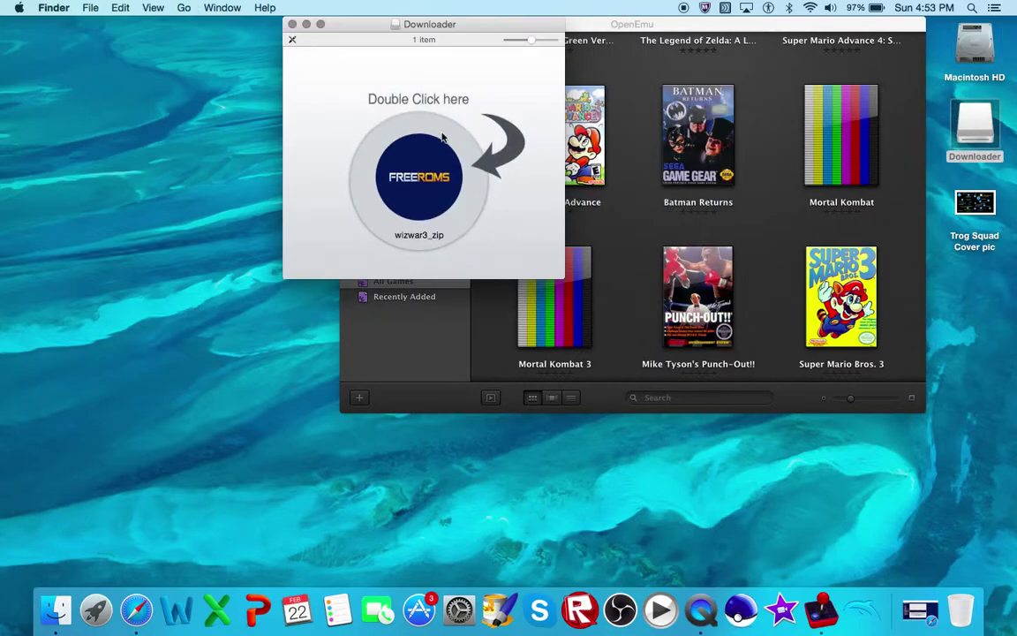
pyautogui.doubleClick(392, 155)
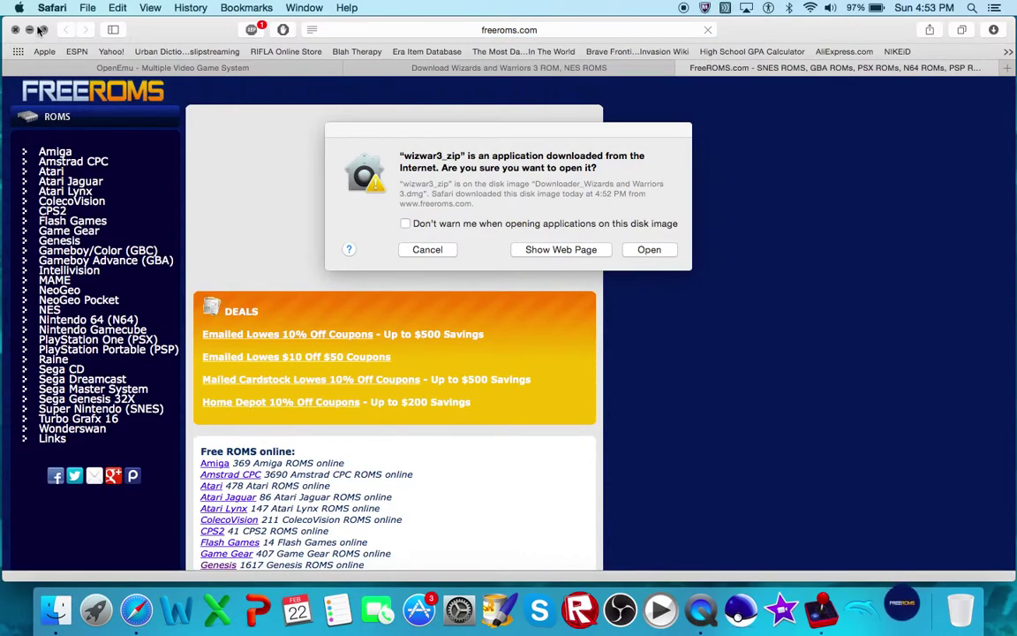
pyautogui.click(30, 30)
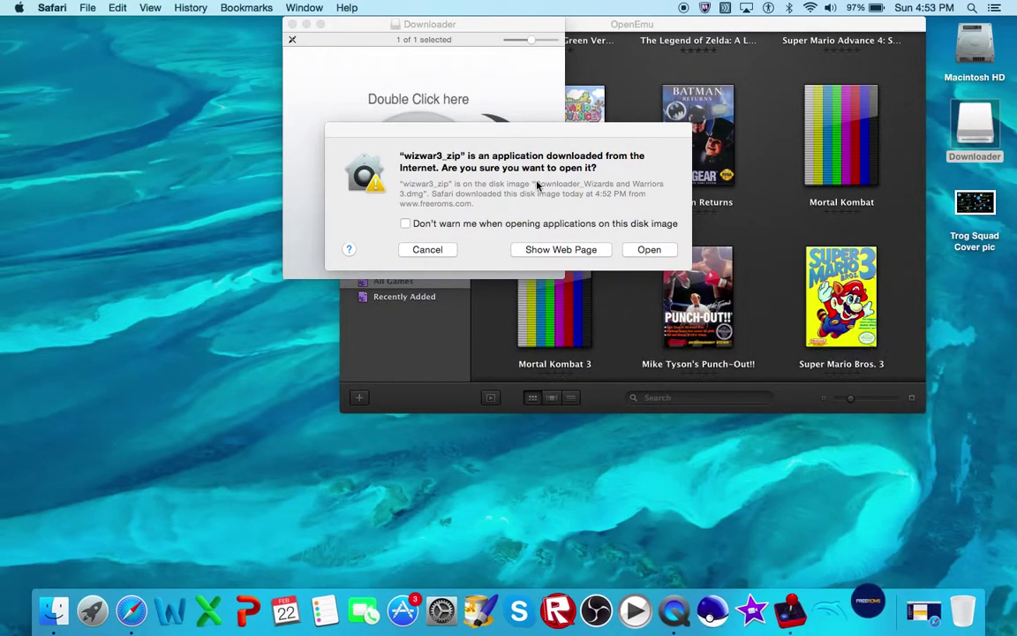
pyautogui.click(651, 250)
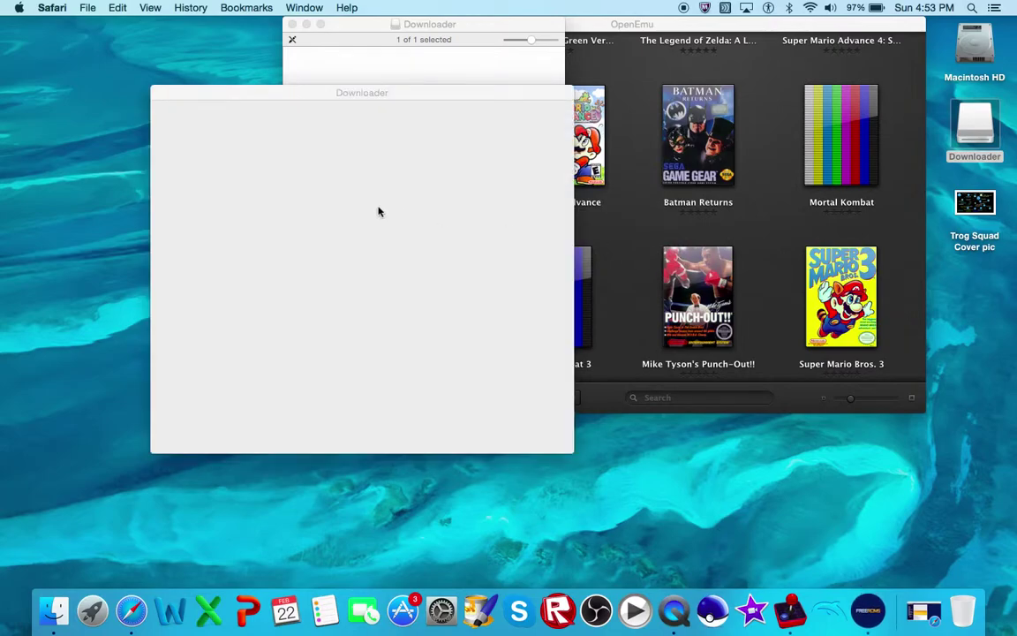
pyautogui.click(293, 24)
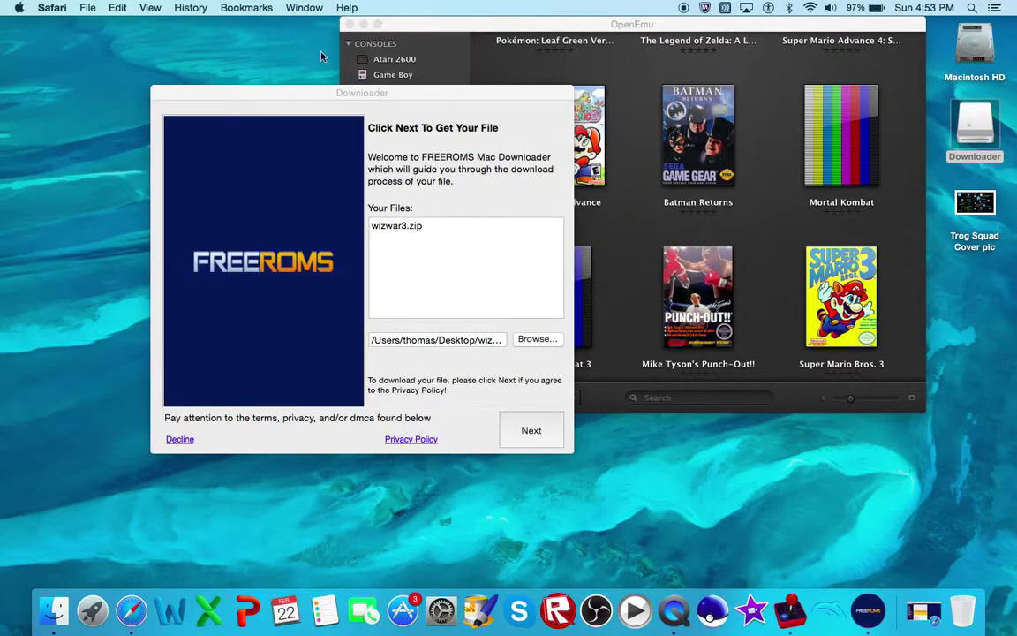
pyautogui.click(528, 429)
pyautogui.click(529, 431)
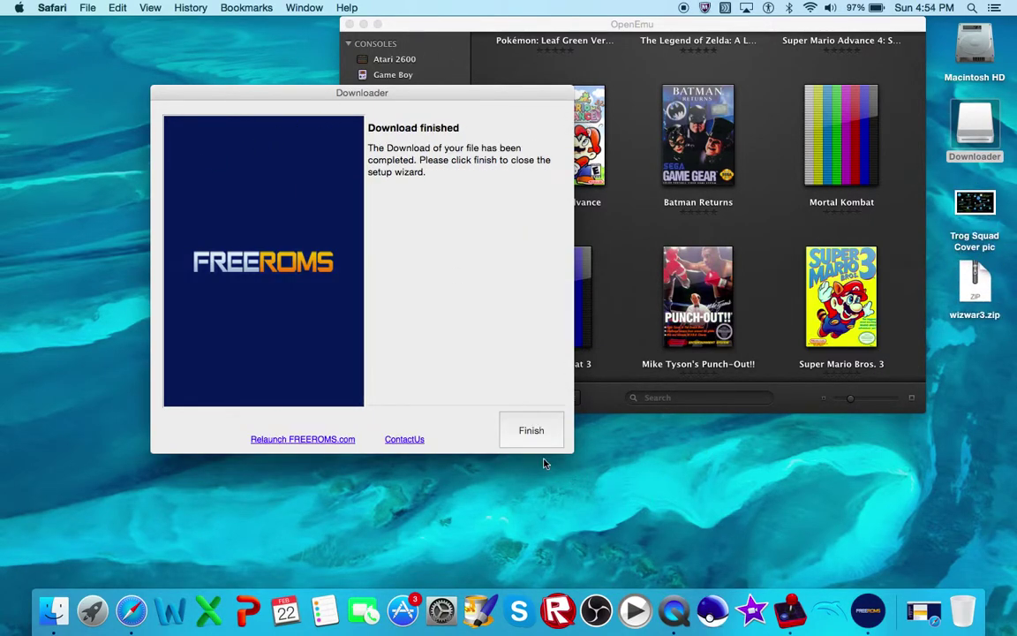
pyautogui.click(540, 434)
# Close the OpenEmu library window and dismiss the McAfee JS/Downloader-FCV detection notice.
pyautogui.click(351, 23)
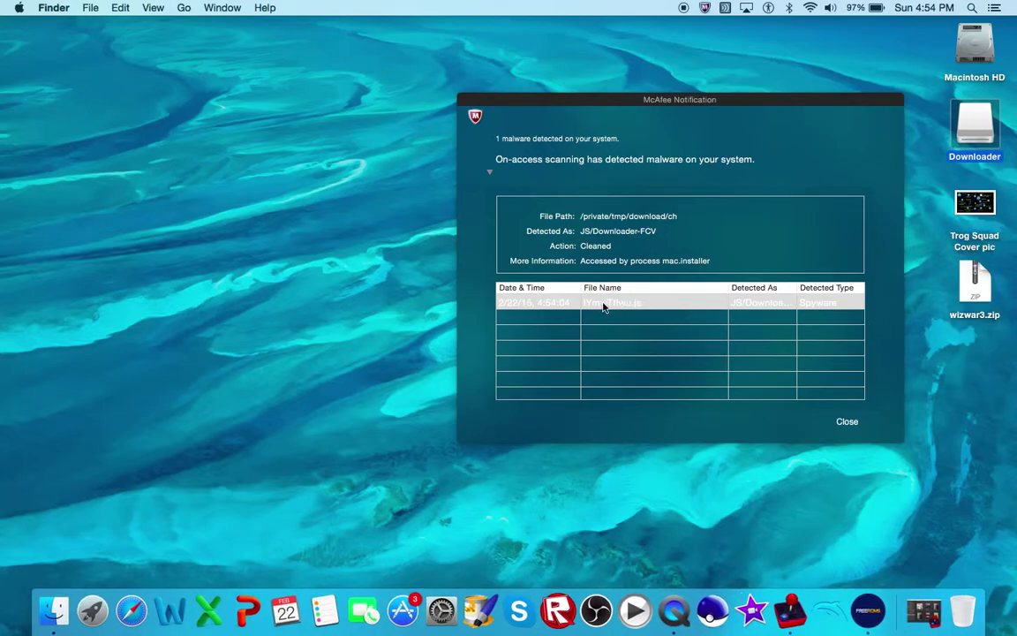
pyautogui.click(847, 422)
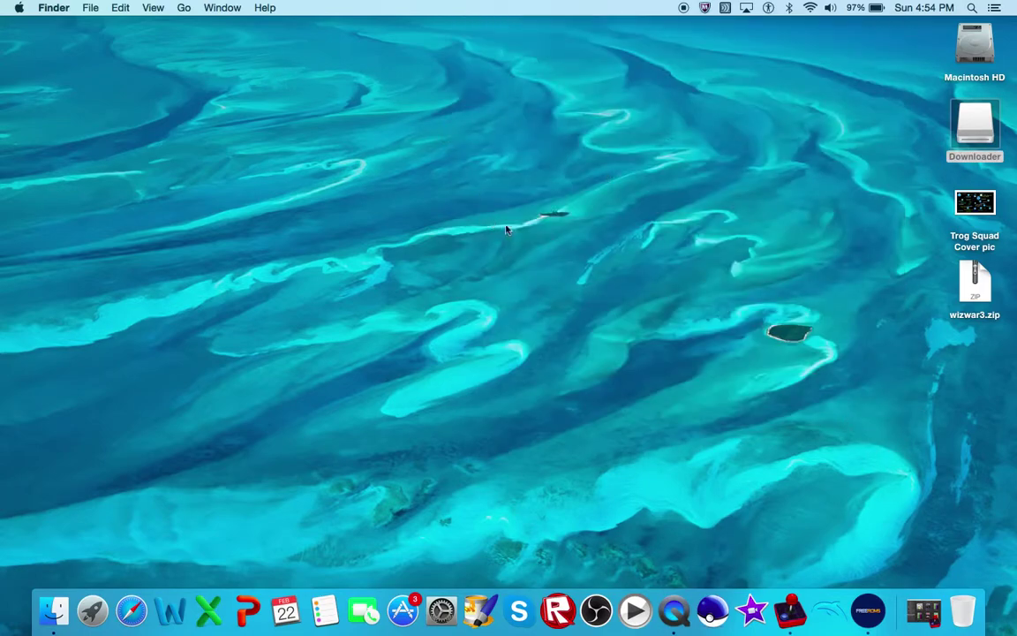
# Uninstall the MacitHappen extension from Safari's Extensions preferences.
pyautogui.click(132, 609)
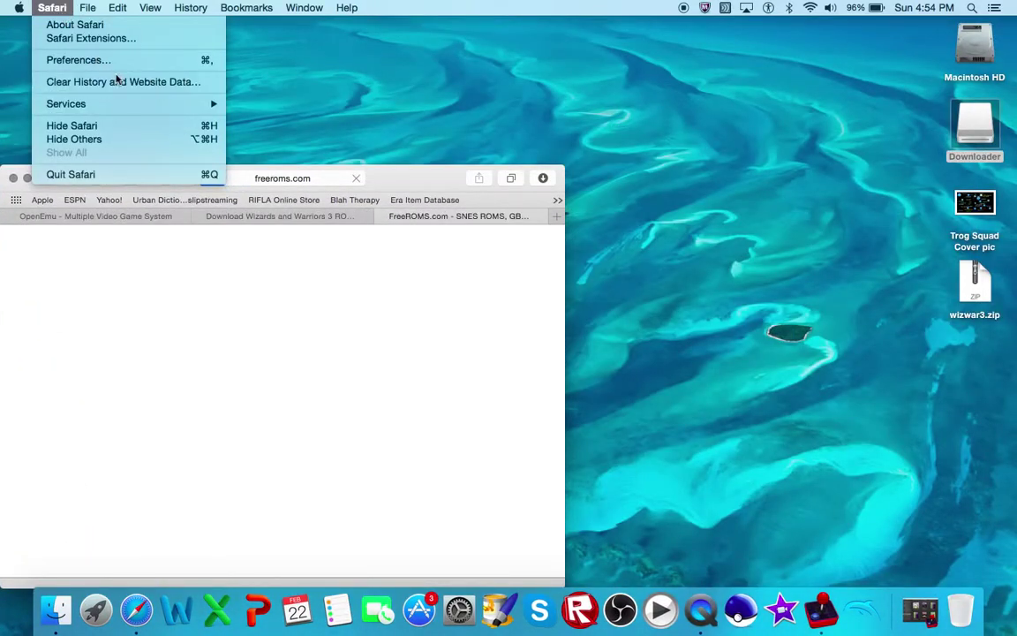
pyautogui.click(108, 61)
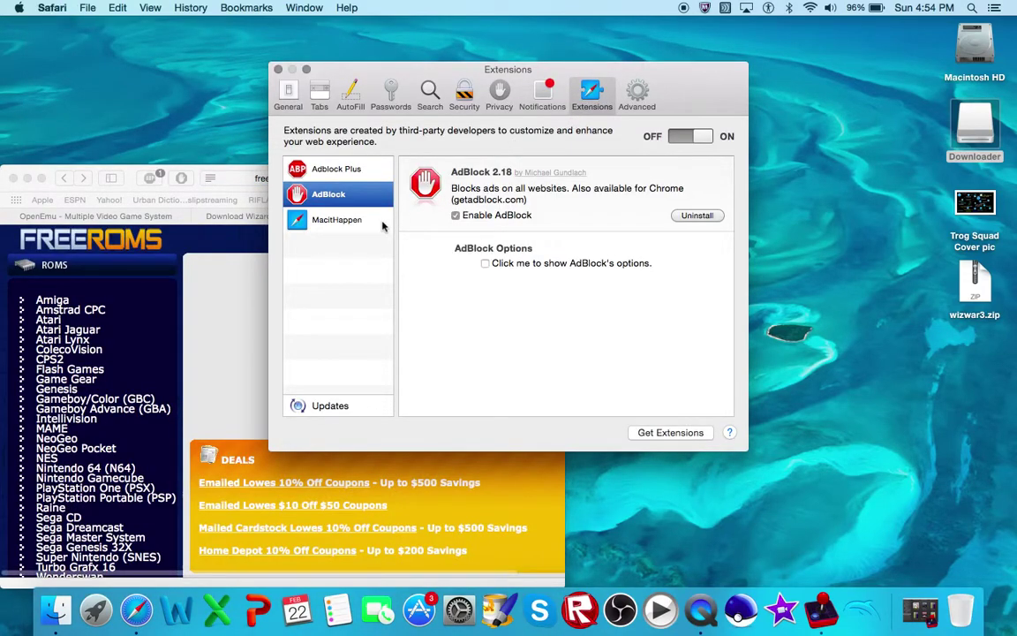
pyautogui.click(353, 219)
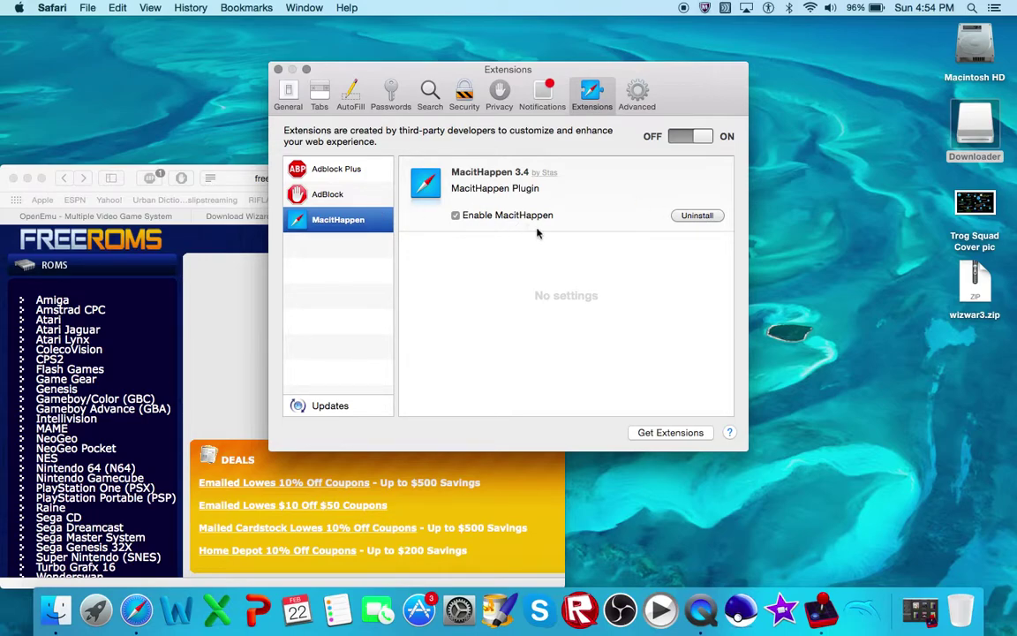
pyautogui.click(710, 215)
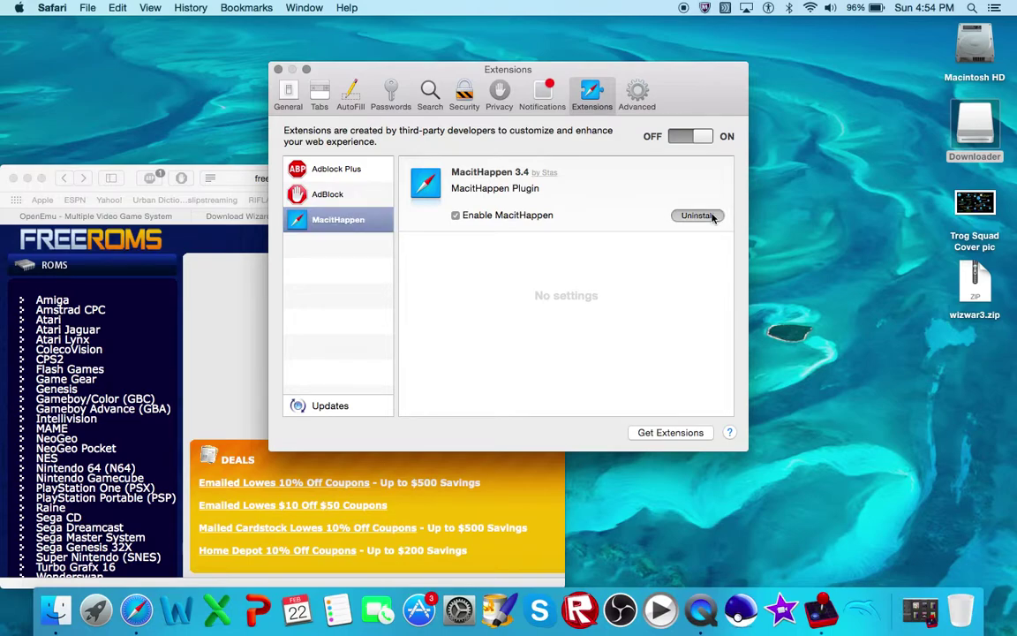
pyautogui.click(608, 188)
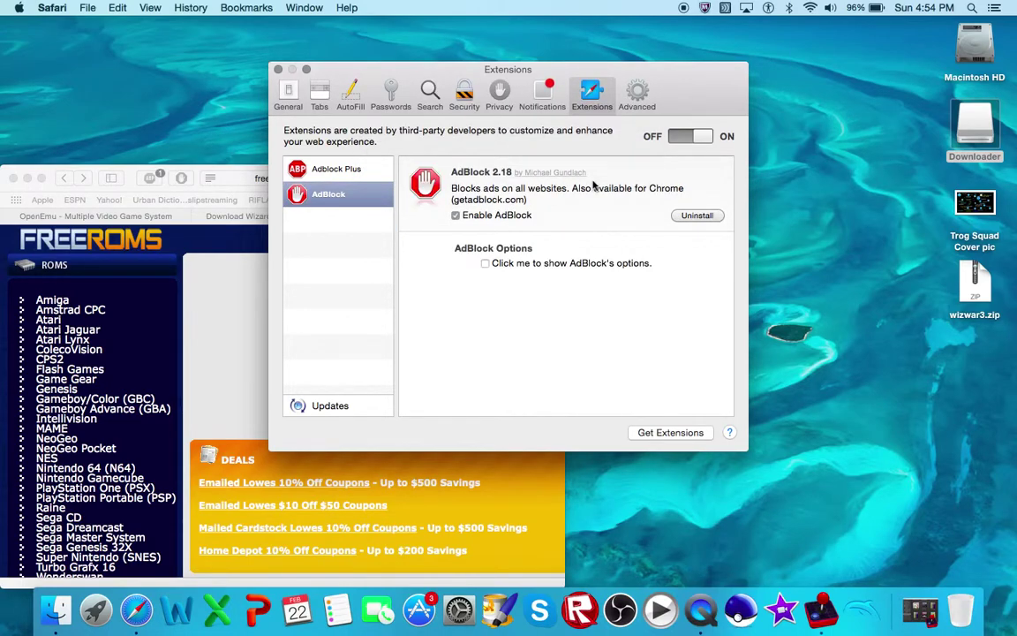
pyautogui.click(277, 69)
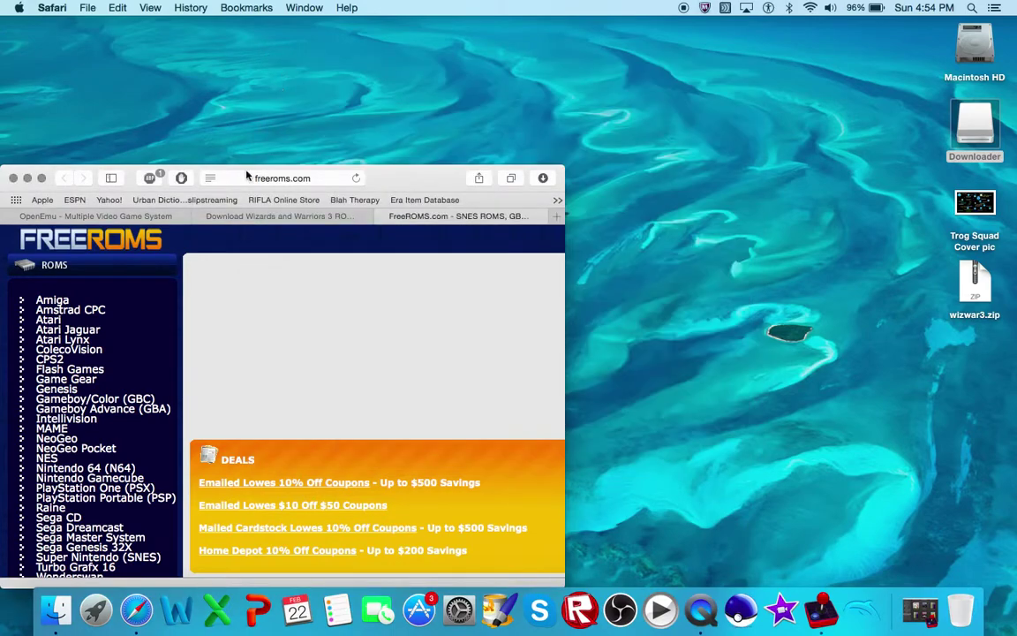
# Extract wizwar3.zip and open the wizwar3 folder holding readme.htm and ww3.nes.
pyautogui.click(27, 177)
pyautogui.doubleClick(974, 283)
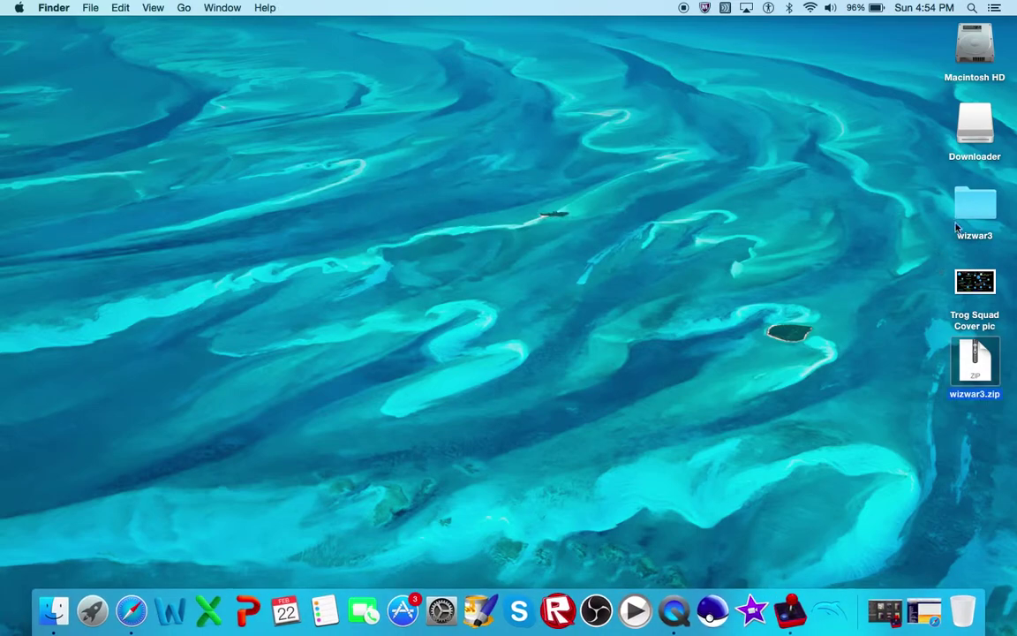
pyautogui.doubleClick(966, 215)
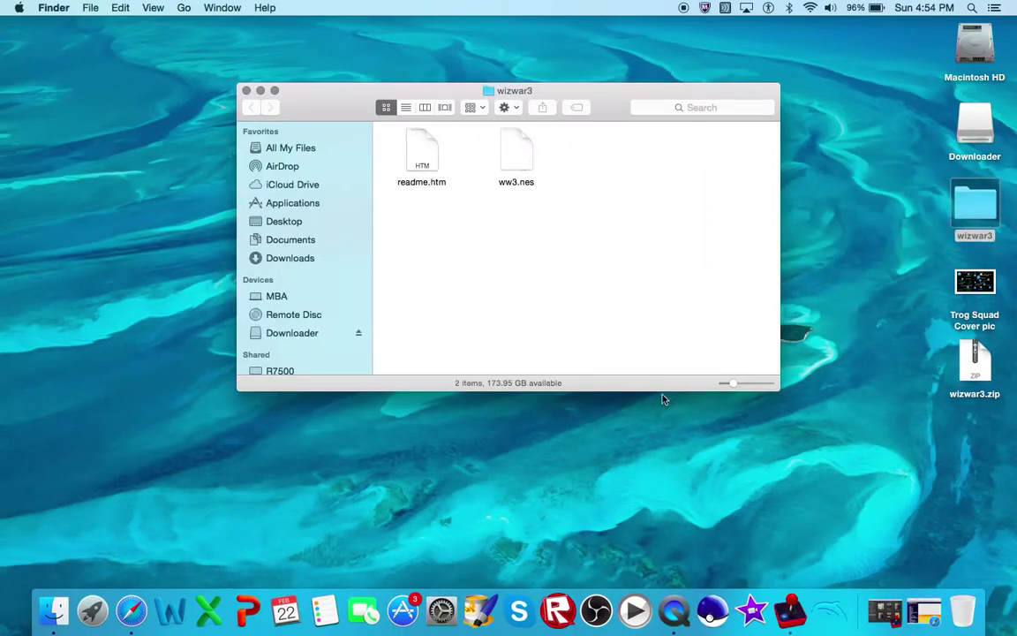
# Drag ww3.nes from the wizwar3 folder into OpenEmu's Nintendo (NES) library to add Wizards & Warriors III.
pyautogui.click(936, 609)
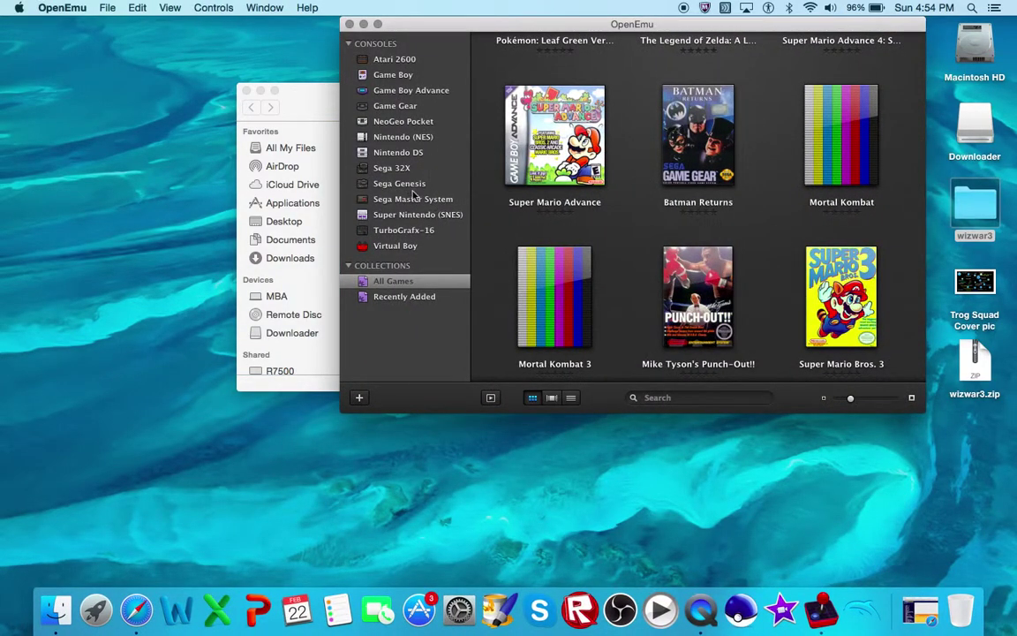
pyautogui.click(399, 137)
pyautogui.moveTo(493, 32); pyautogui.dragTo(265, 253)
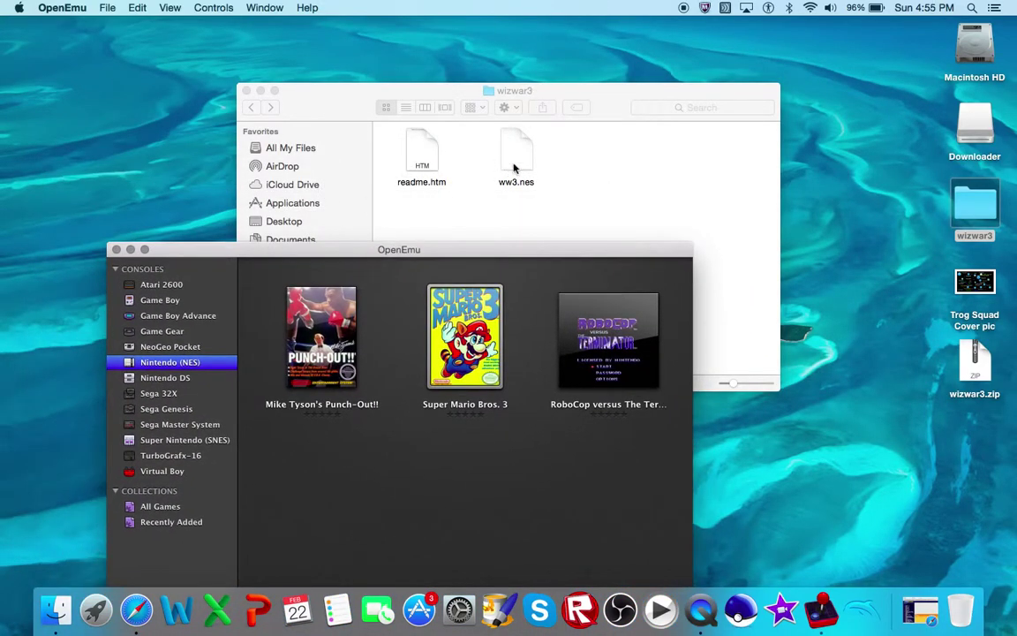
pyautogui.moveTo(514, 167); pyautogui.dragTo(492, 483)
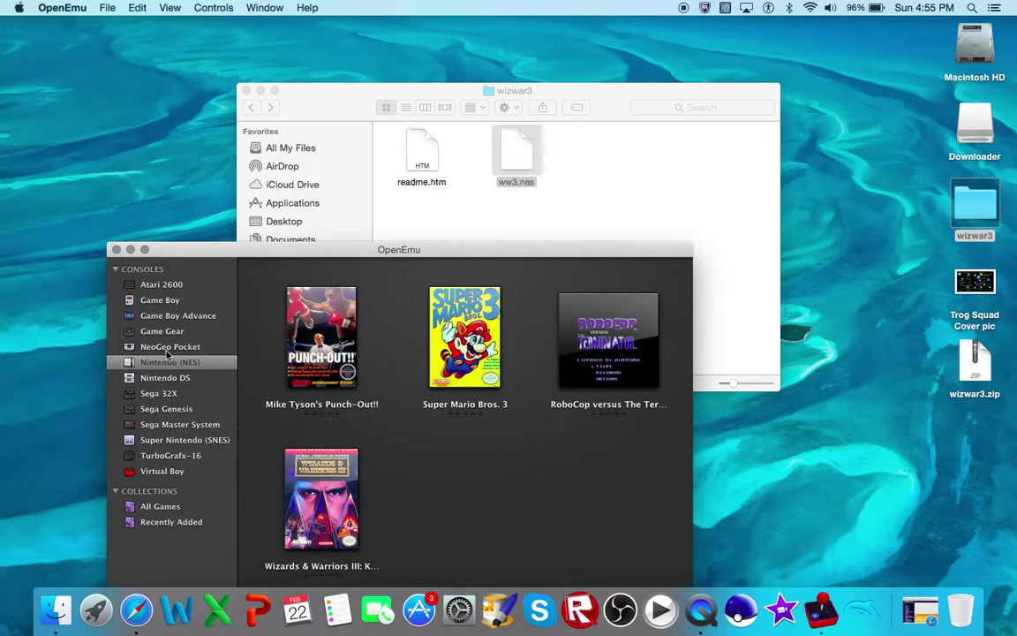
# Eject the Downloader disk and move wizwar3.zip and the wizwar3 folder to the Trash.
pyautogui.click(129, 250)
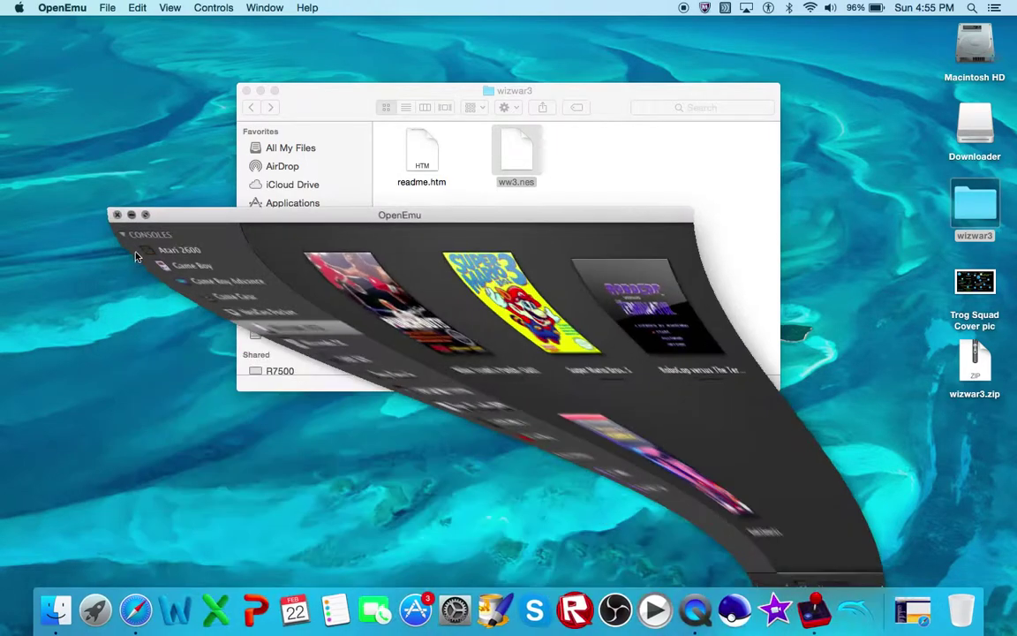
pyautogui.click(245, 91)
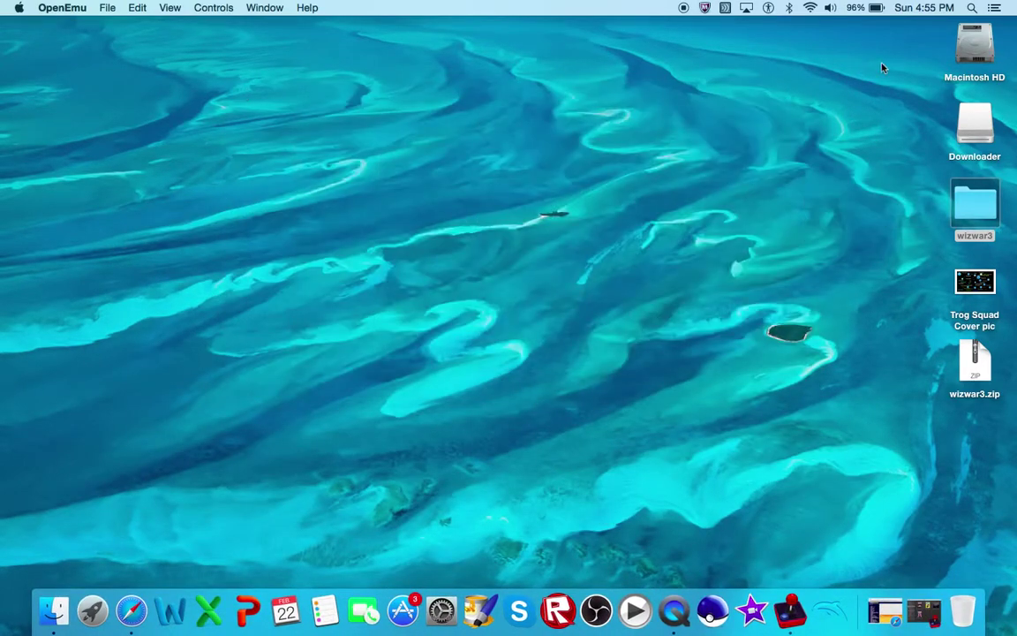
pyautogui.moveTo(964, 123); pyautogui.dragTo(947, 623)
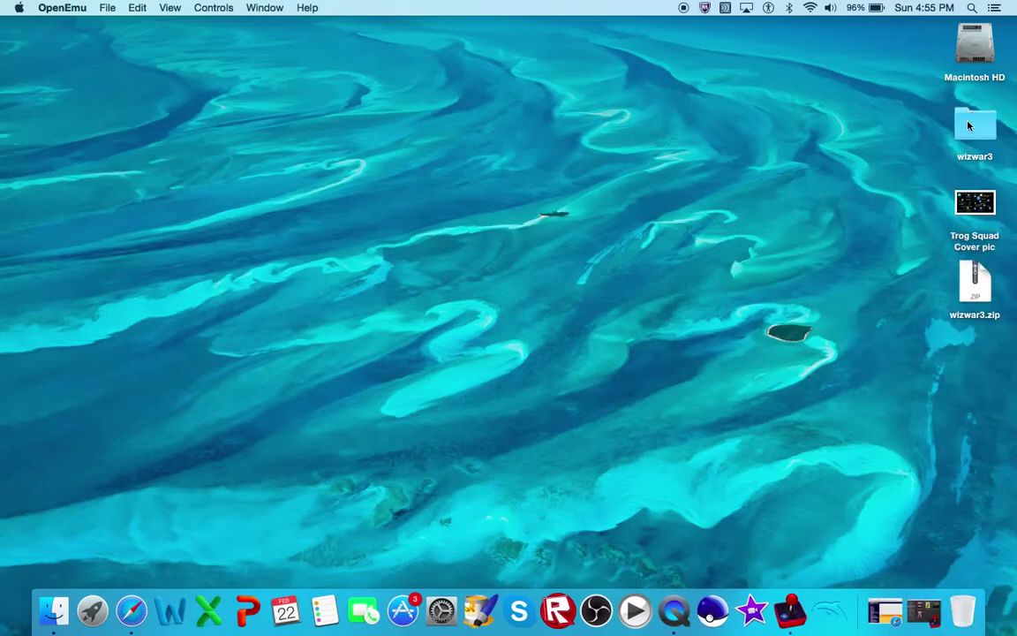
pyautogui.moveTo(992, 285); pyautogui.dragTo(963, 609)
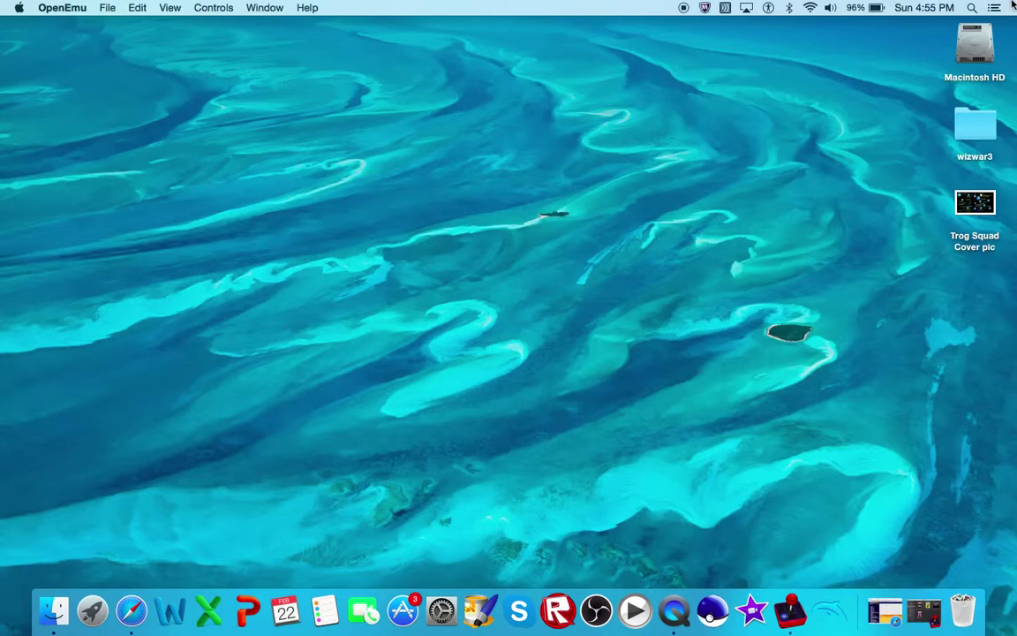
pyautogui.moveTo(980, 147); pyautogui.dragTo(971, 613)
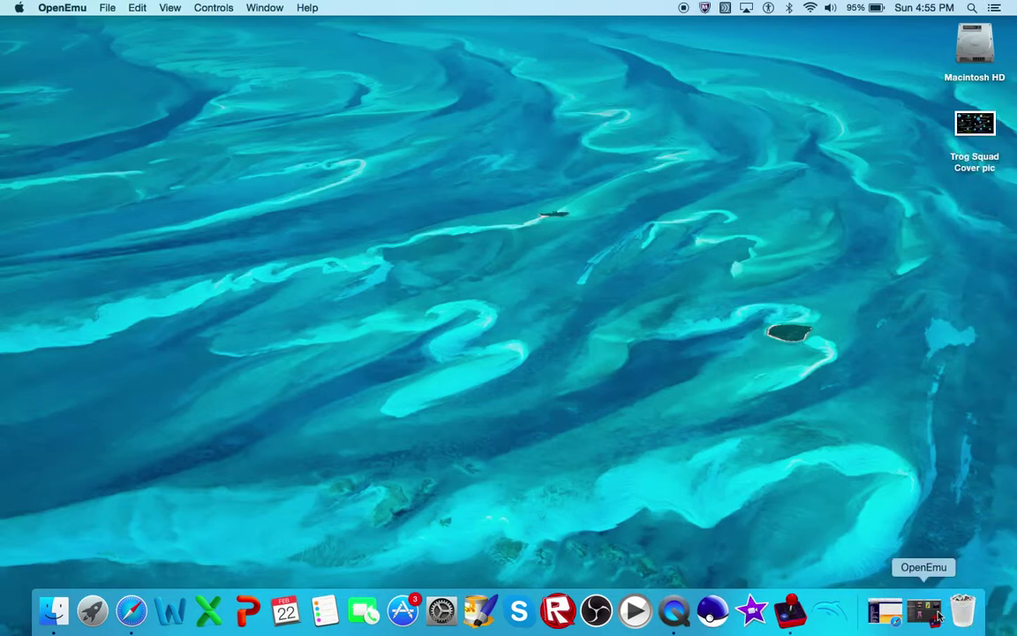
# Empty the Trash to permanently erase the leftover wizwar3 files.
pyautogui.click(971, 605)
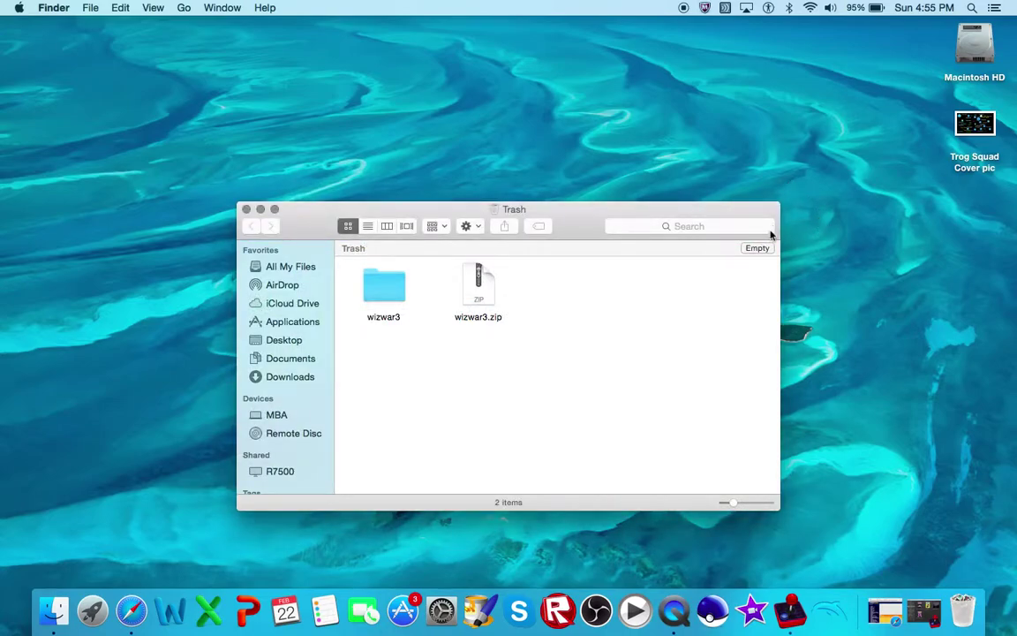
pyautogui.click(759, 250)
pyautogui.click(611, 219)
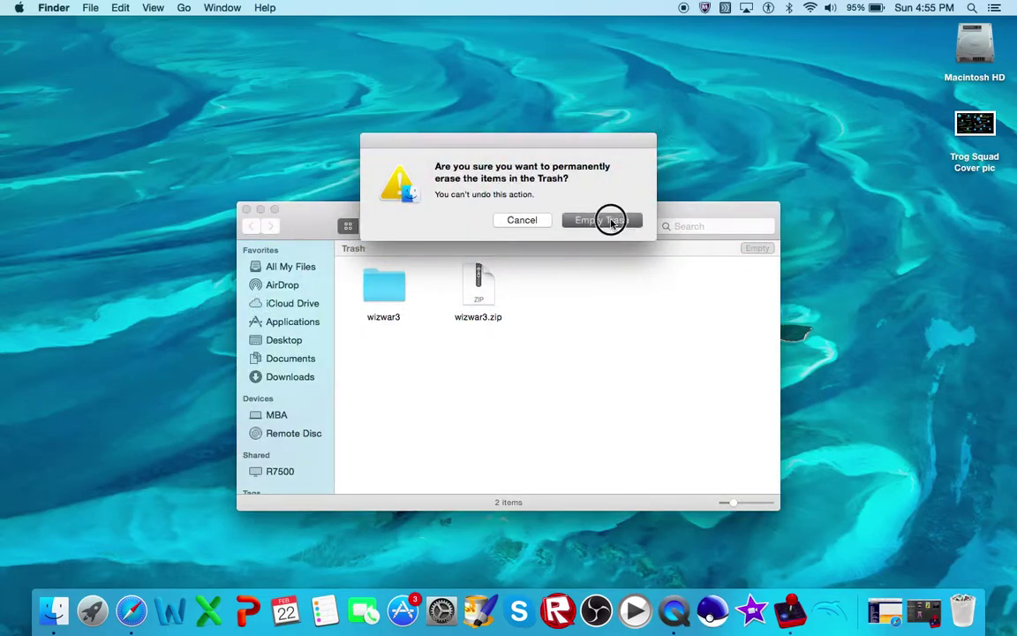
pyautogui.click(924, 609)
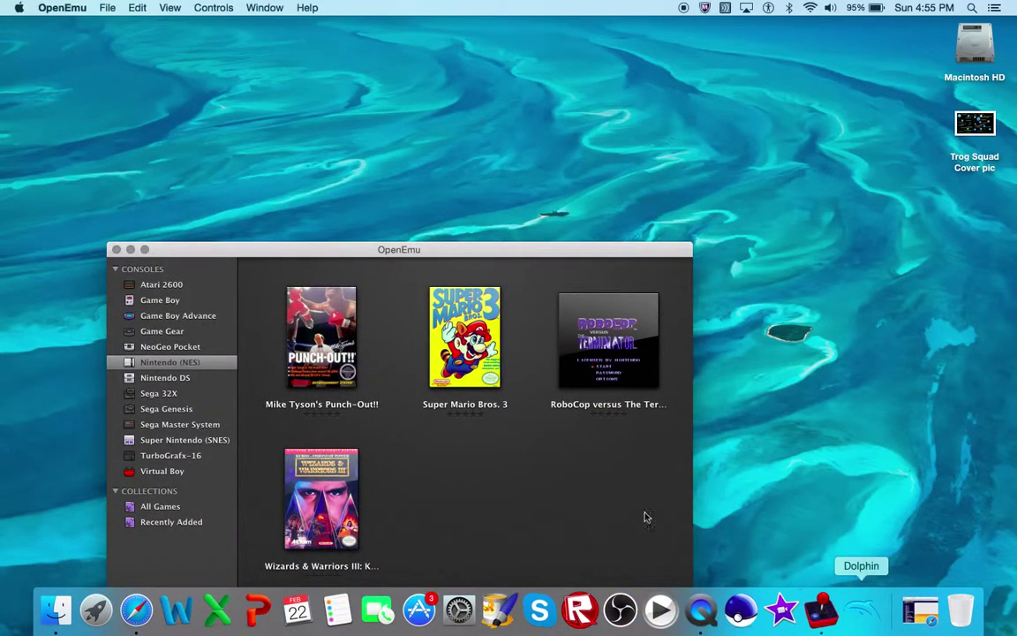
# Launch Wizards & Warriors III from the NES library and switch it to full screen.
pyautogui.doubleClick(274, 465)
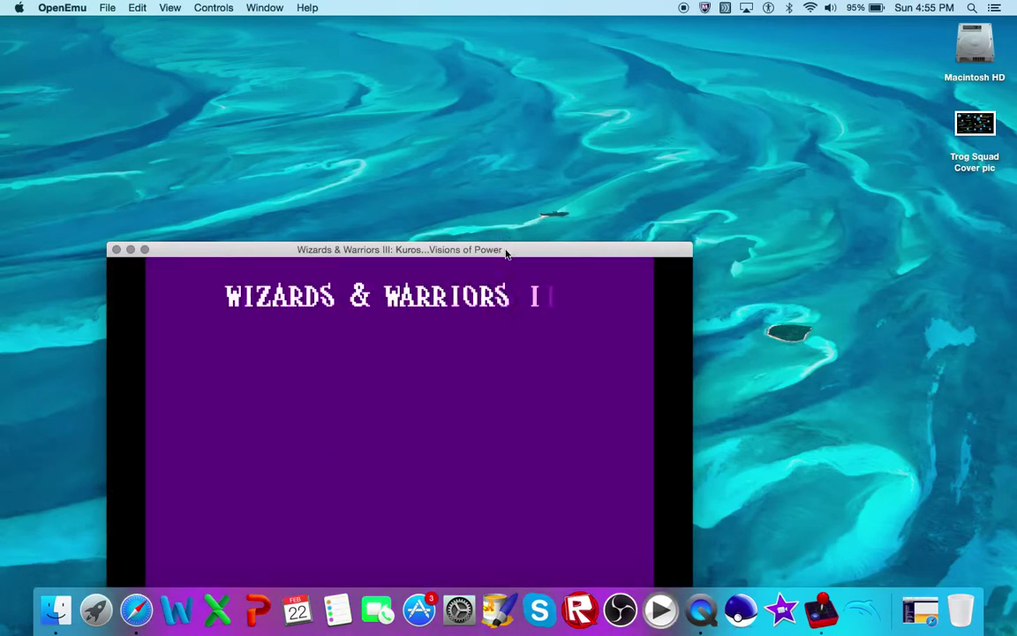
pyautogui.moveTo(508, 251); pyautogui.dragTo(628, 75)
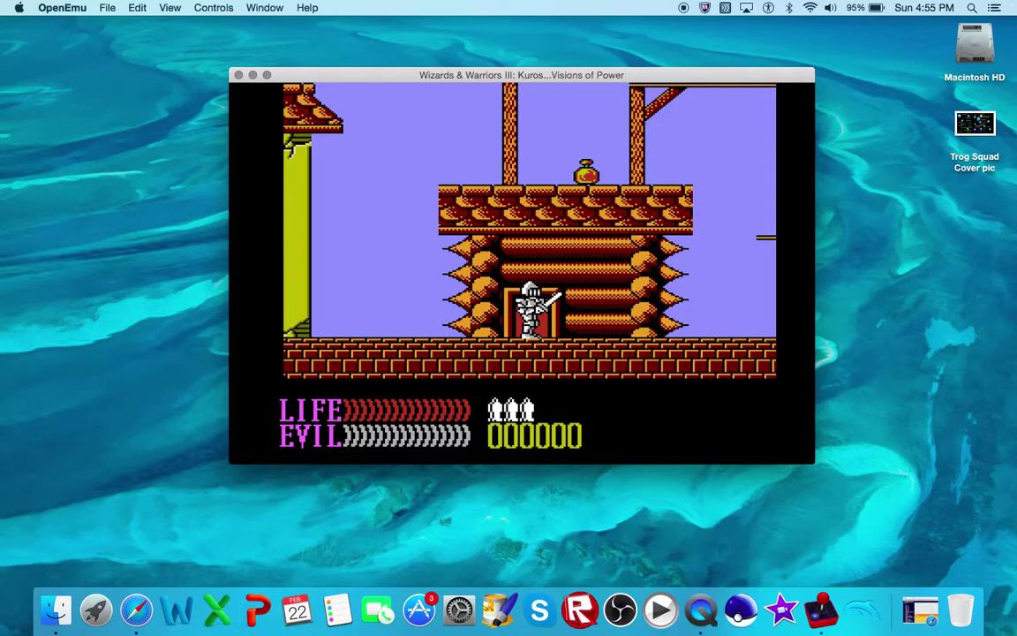
pyautogui.moveTo(457, 332)
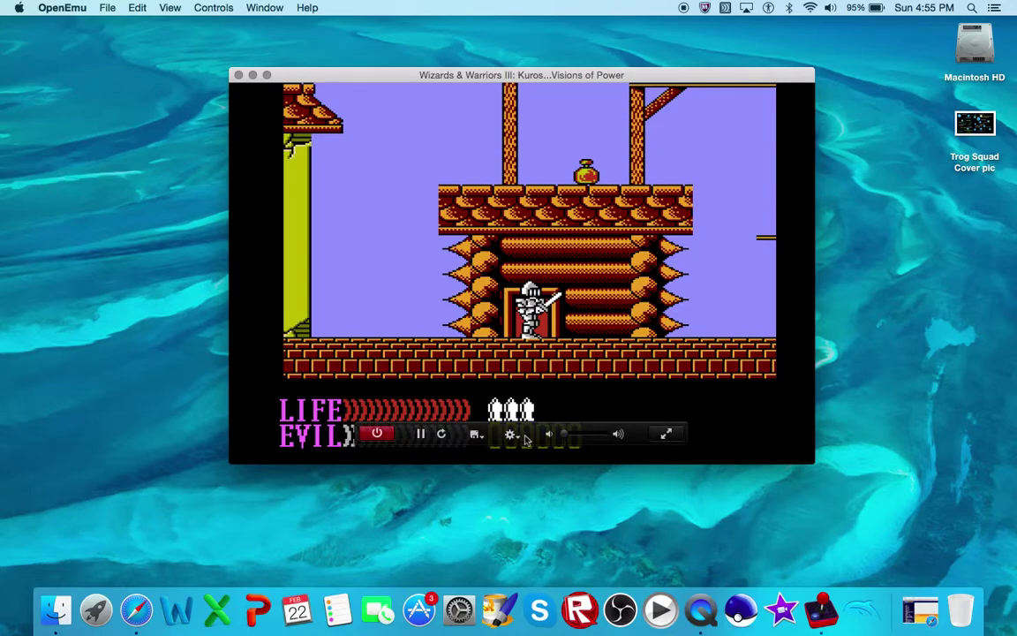
pyautogui.click(665, 439)
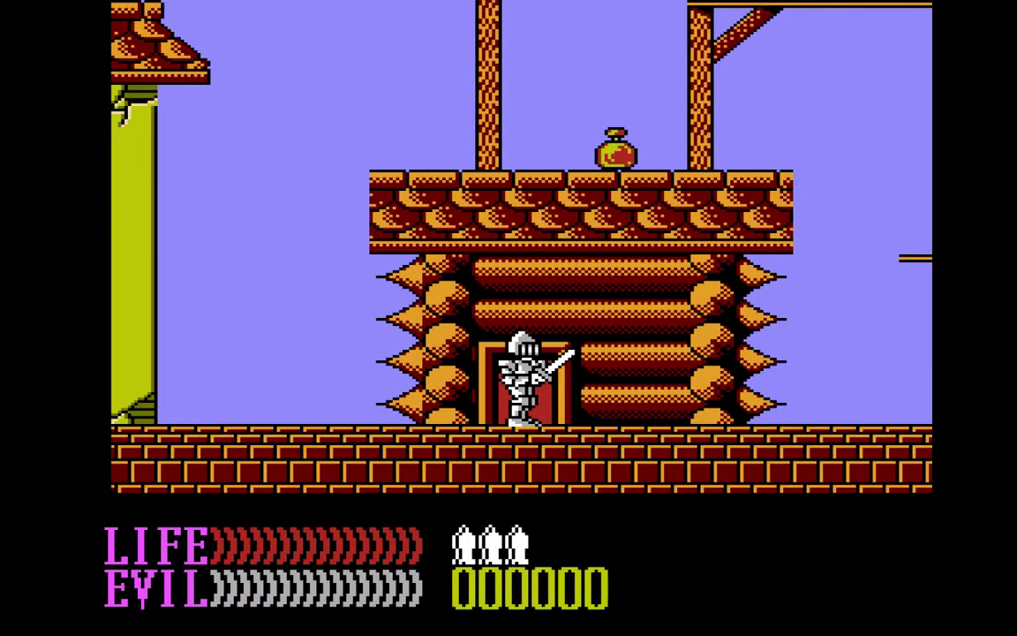
# Walk the knight right over the gallows and along the street, striking an enemy for points.
pyautogui.moveTo(666, 444)
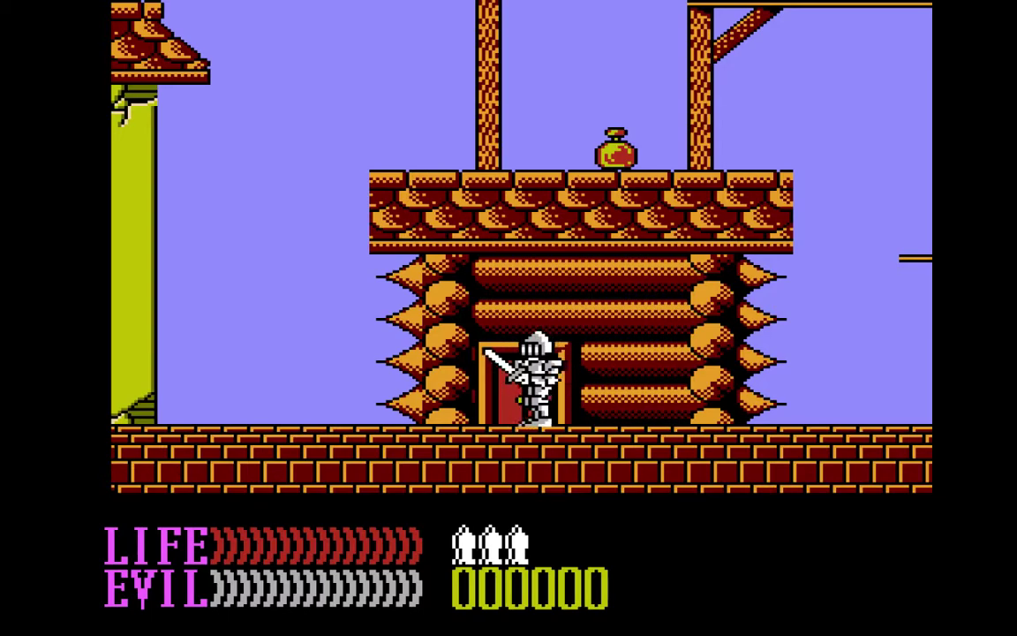
pyautogui.press('Right')
pyautogui.press('x')
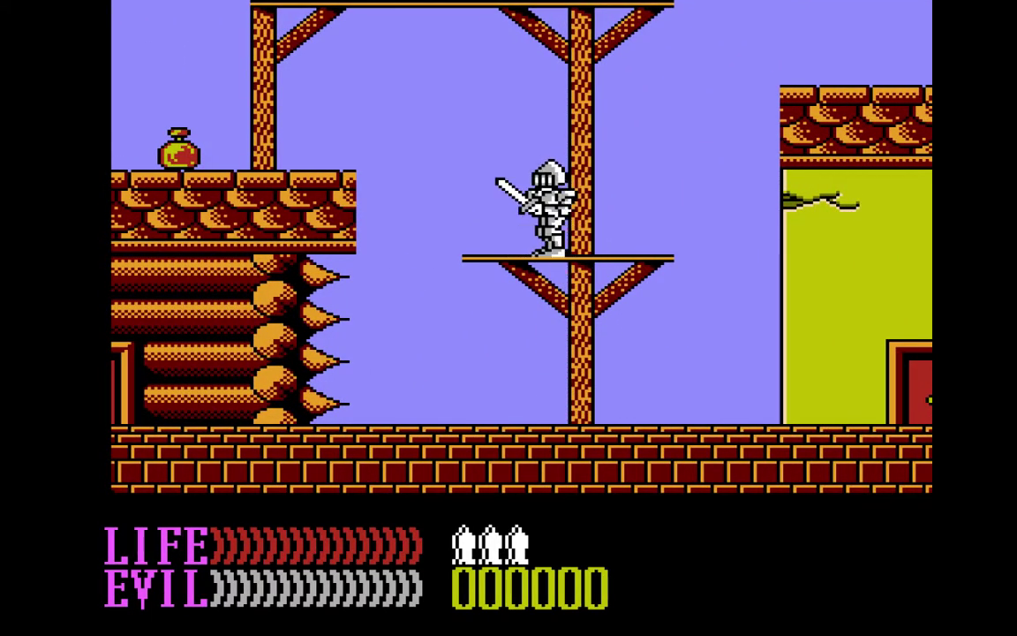
pyautogui.press('Right')
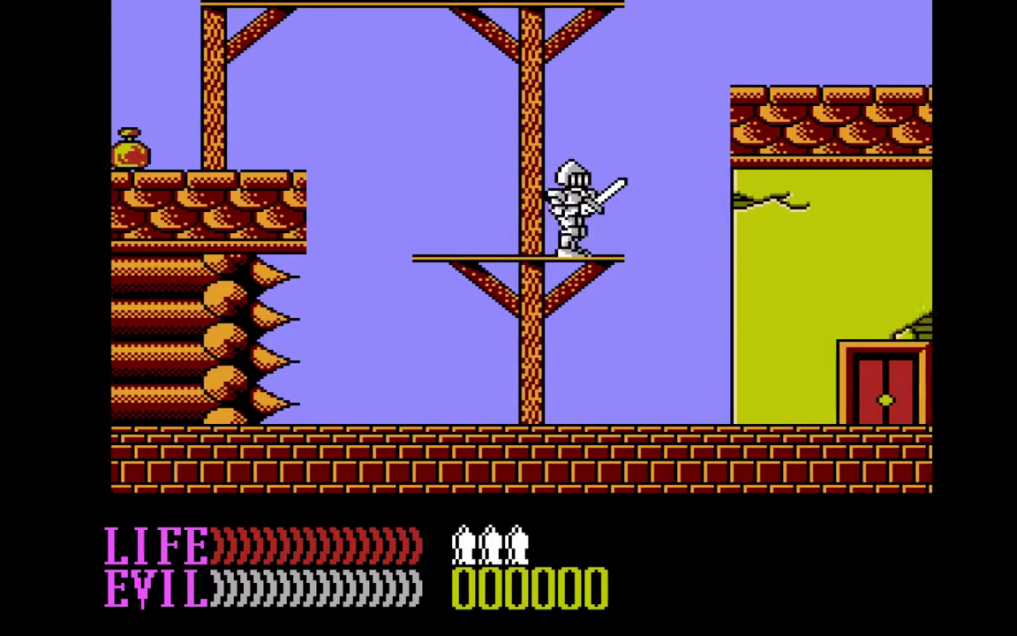
pyautogui.press('Right')
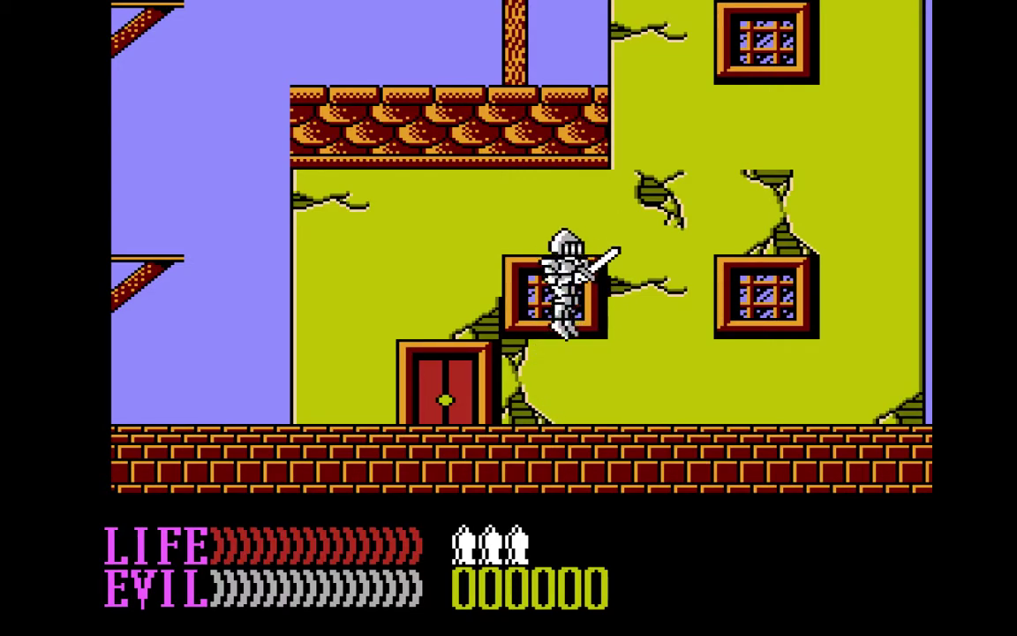
pyautogui.press('Right')
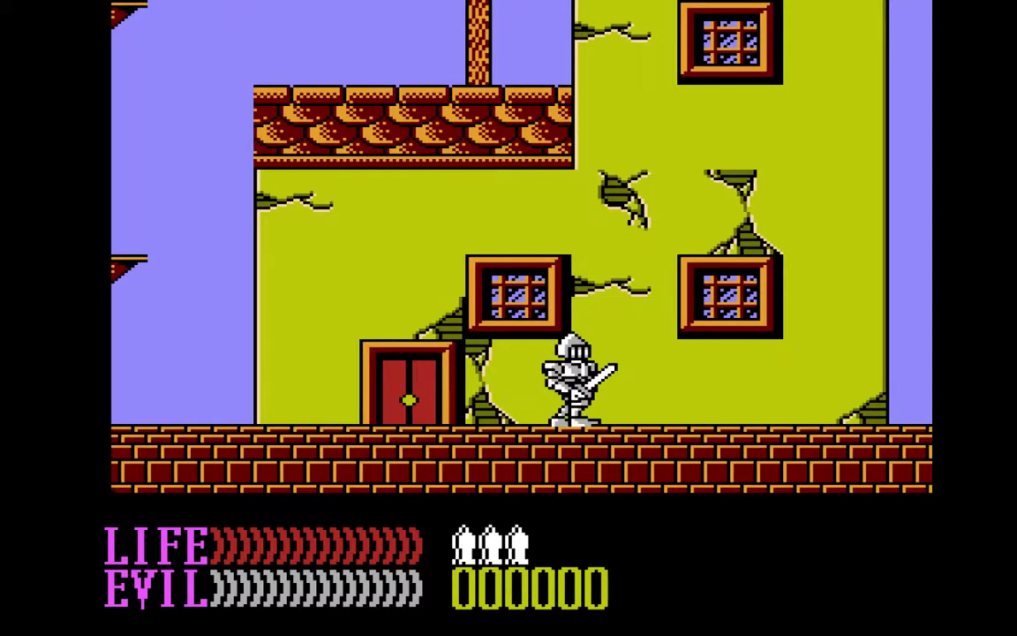
pyautogui.press('x')
pyautogui.press('Right')
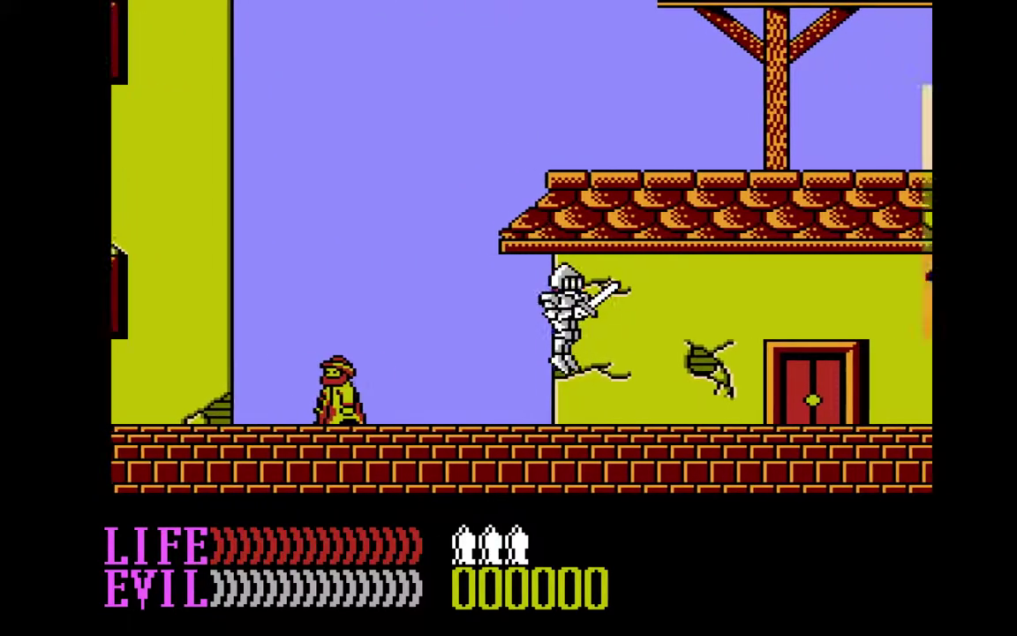
pyautogui.press('x')
# Climb the knight up the house floors to the top roof and sword the rooftop enemy.
pyautogui.press('x')
pyautogui.press('Right')
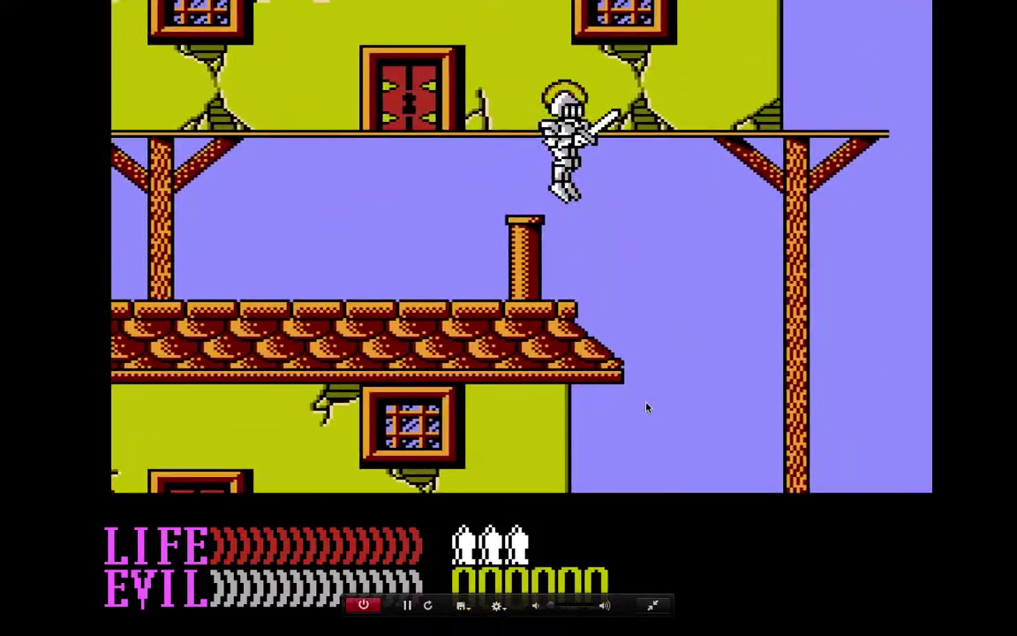
pyautogui.press('Left')
pyautogui.press('Left')
pyautogui.press('x')
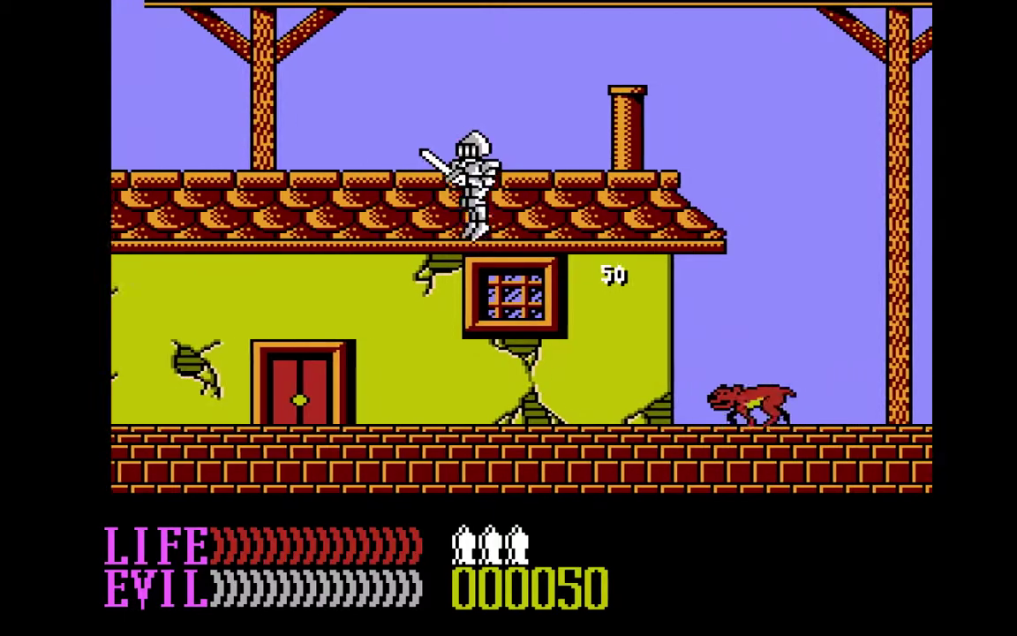
pyautogui.press('Right')
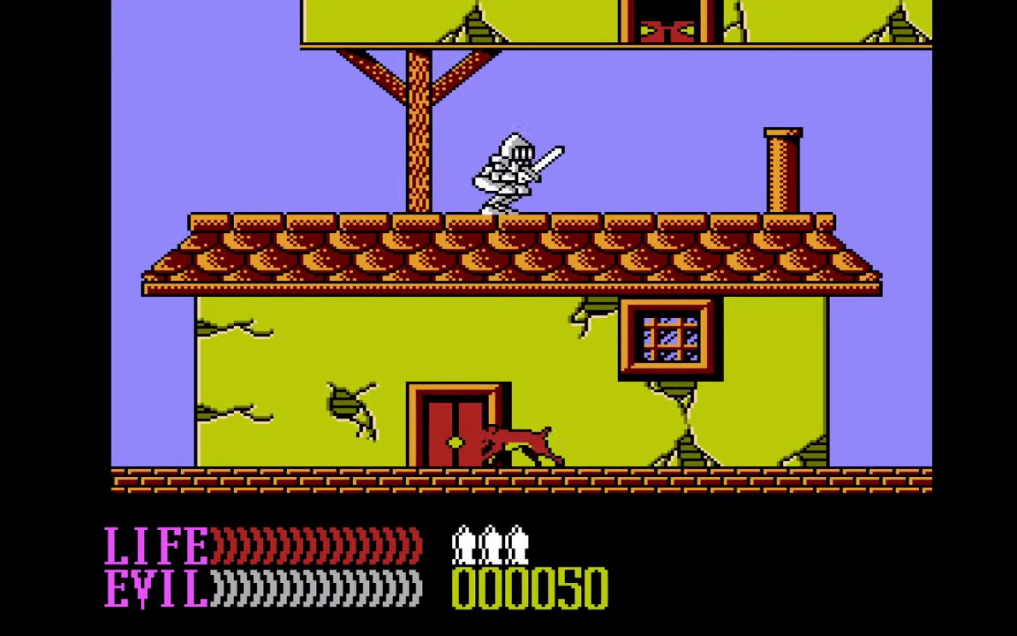
pyautogui.press('Right')
pyautogui.press('x')
pyautogui.press('Left')
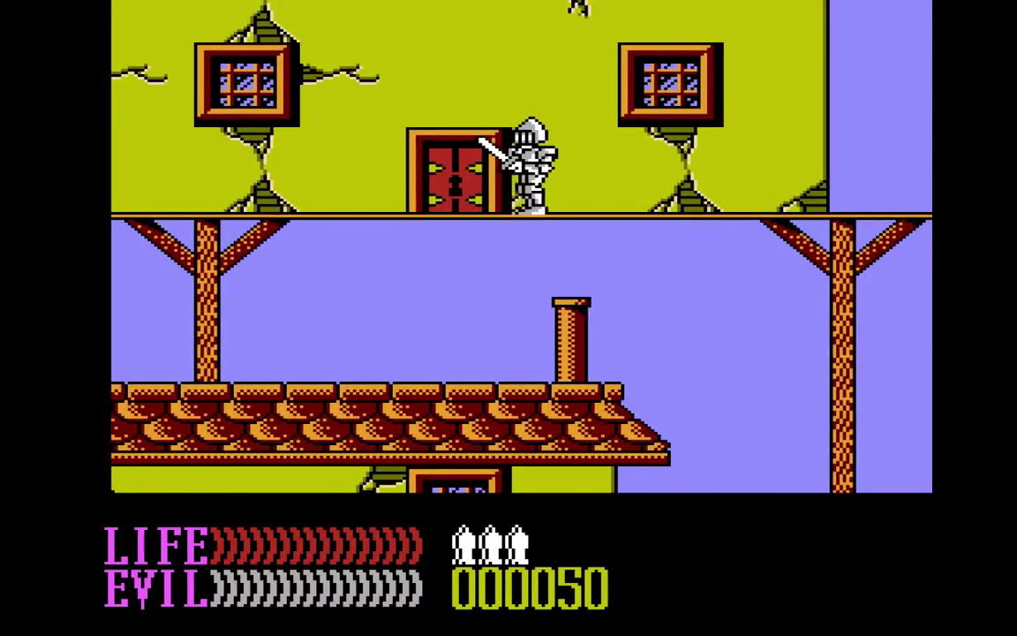
pyautogui.press('Right')
pyautogui.press('Right')
pyautogui.press('x')
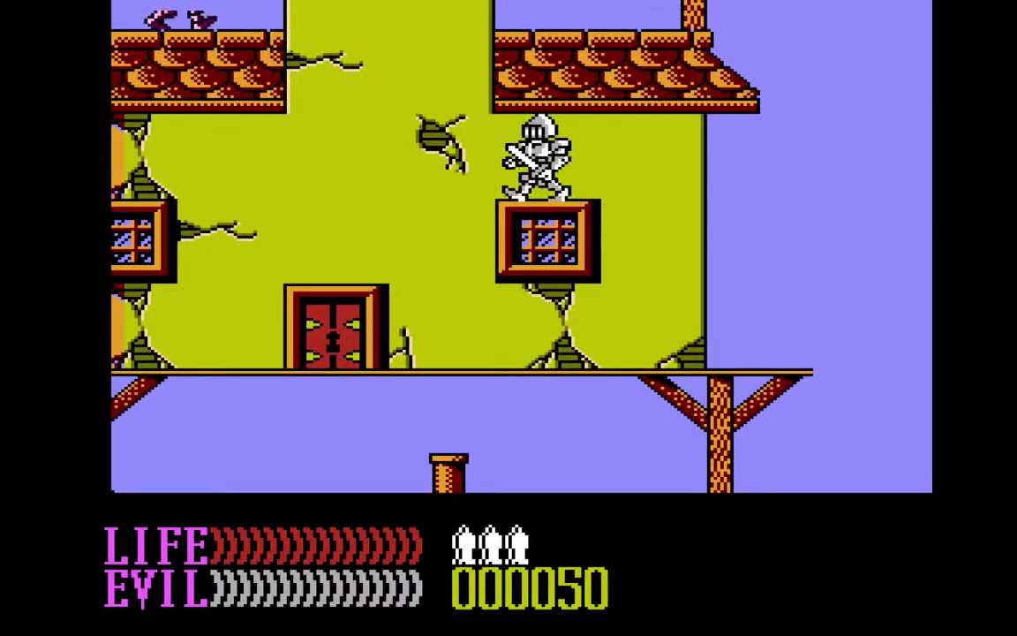
pyautogui.press('Right')
pyautogui.press('x')
pyautogui.press('Left')
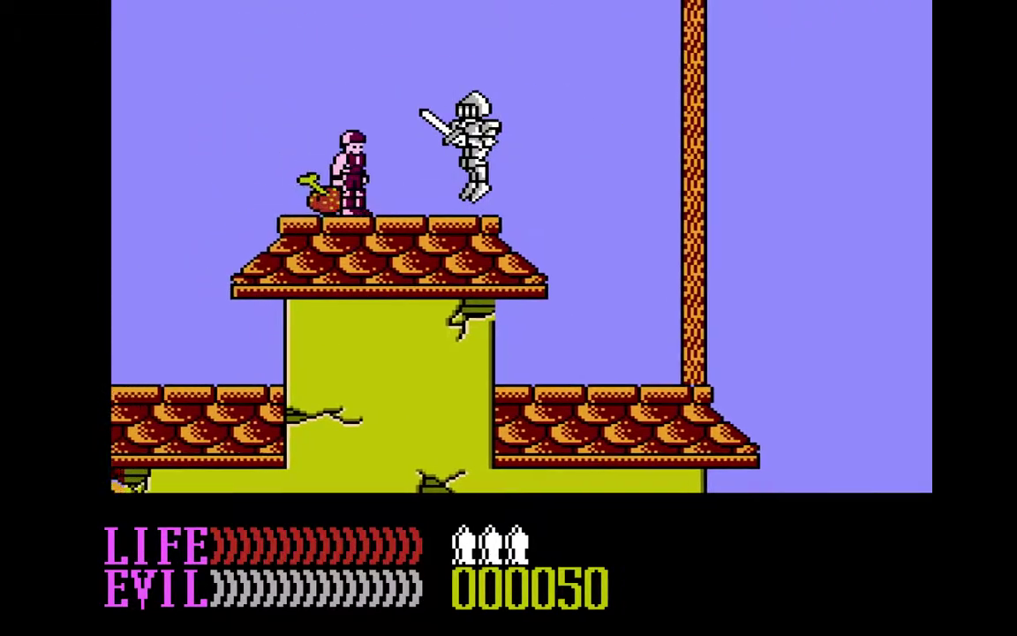
pyautogui.press('z')
# Drop the knight to the lower roof at score 000060, then leave full screen.
pyautogui.press('Left')
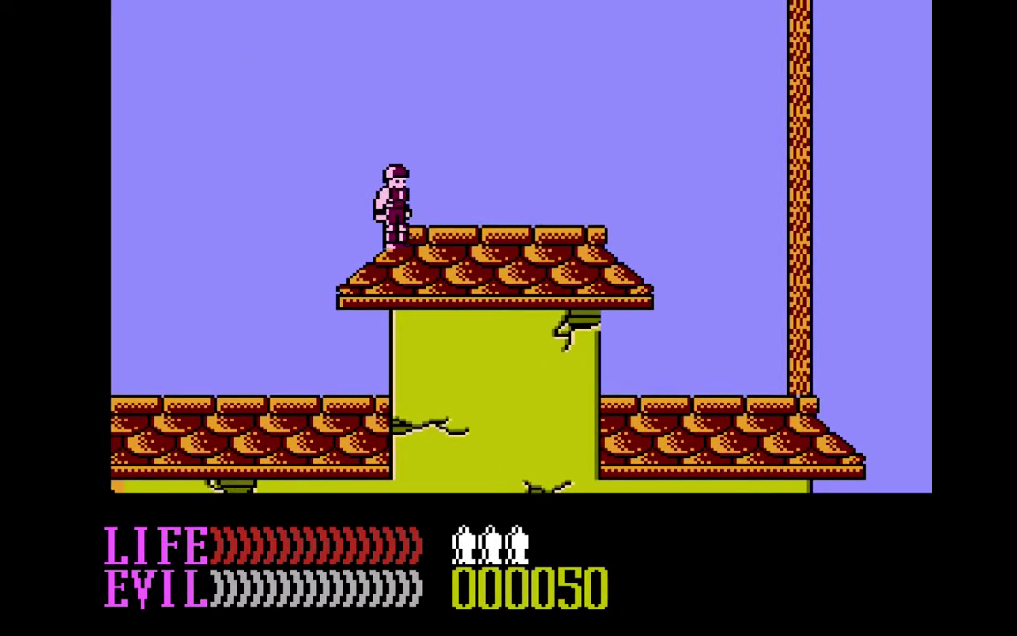
pyautogui.press('x')
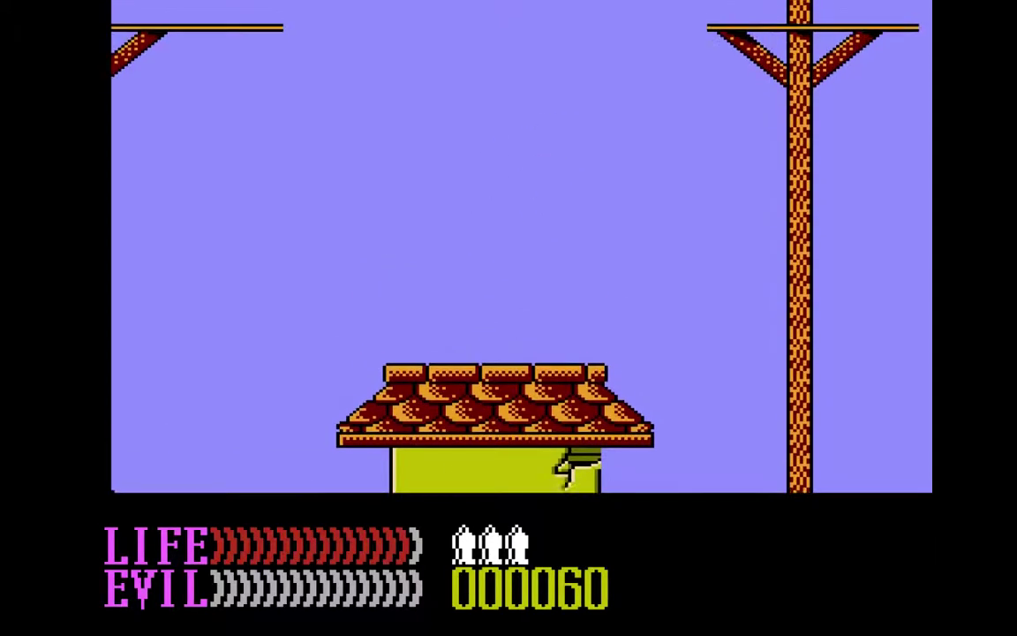
pyautogui.press('Left')
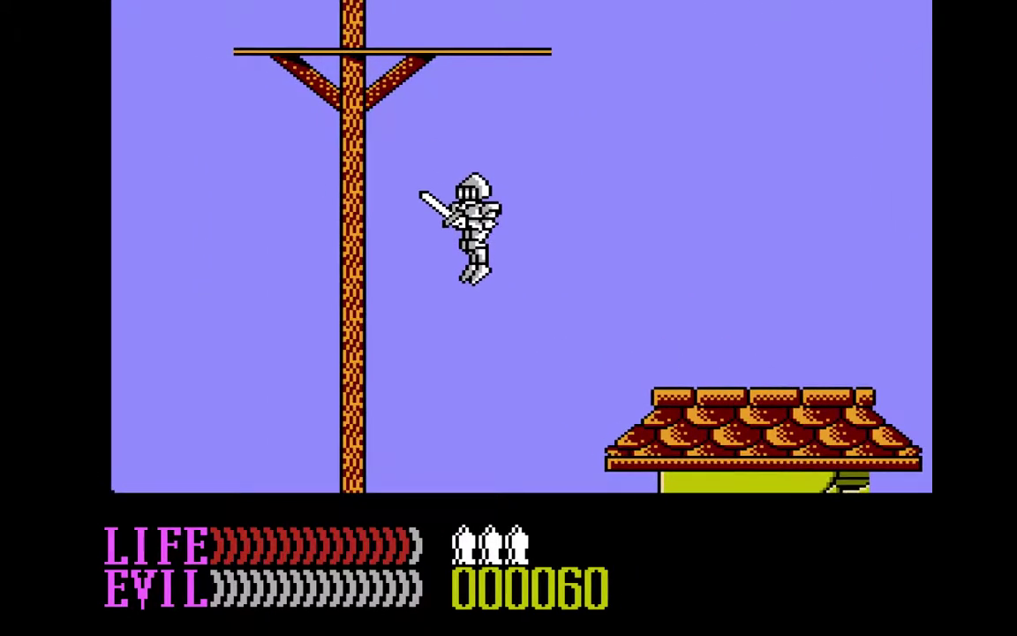
pyautogui.press('x')
pyautogui.press('Left')
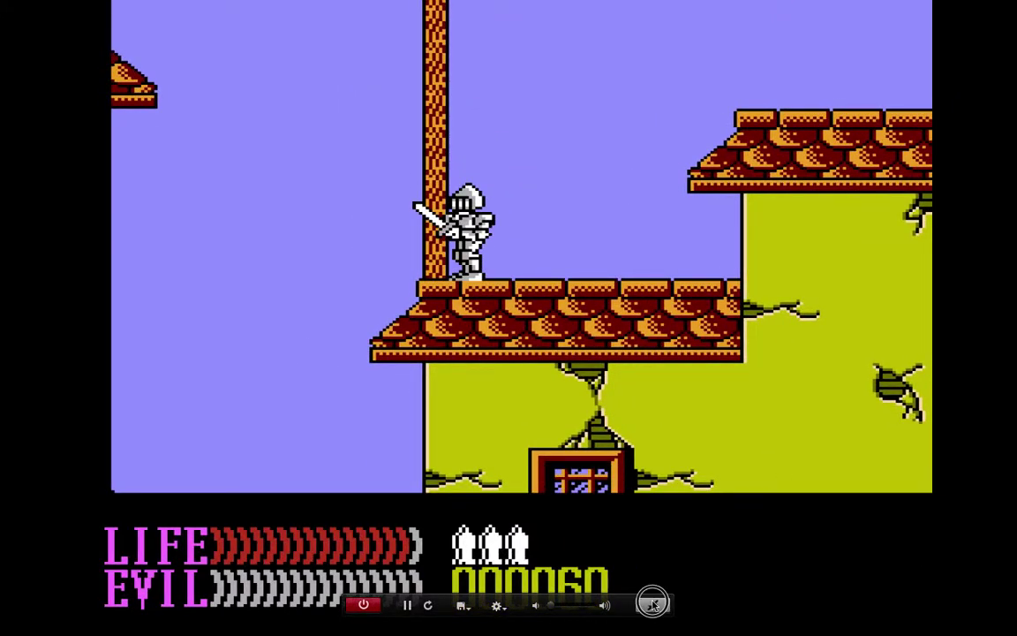
pyautogui.click(652, 604)
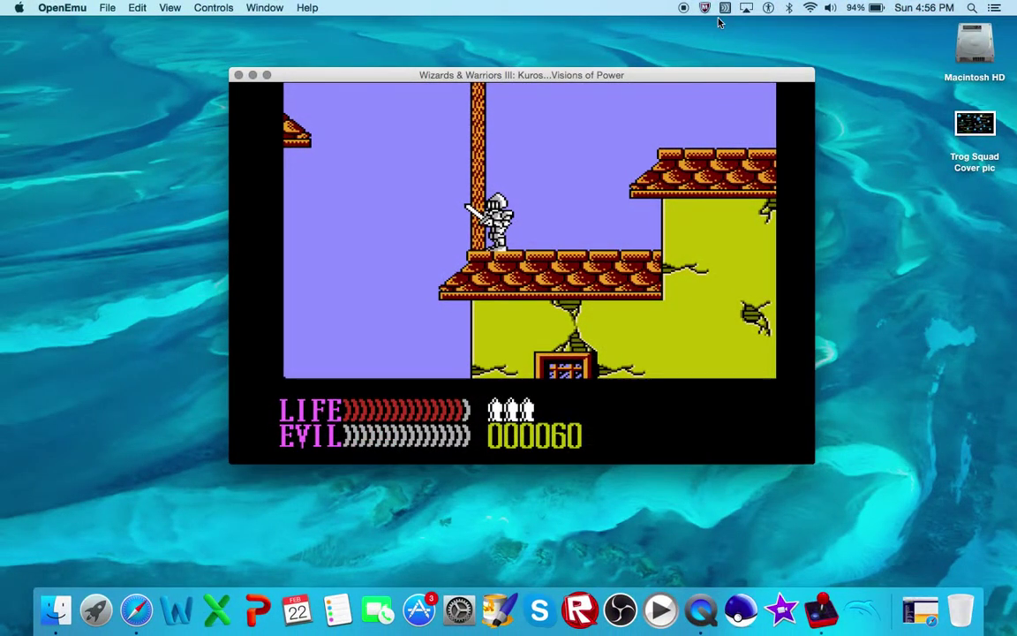